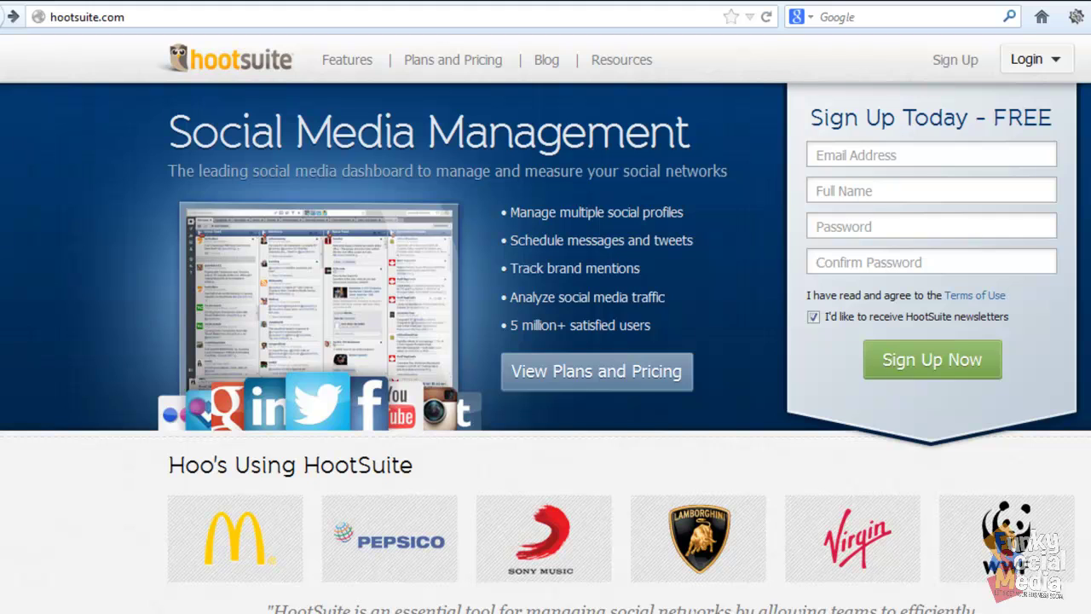
- Open HootSuite's plans and pricing page and compare the features of the Enterprise, Pro and Free plans
left_click_drag(138, 17, 46, 17)
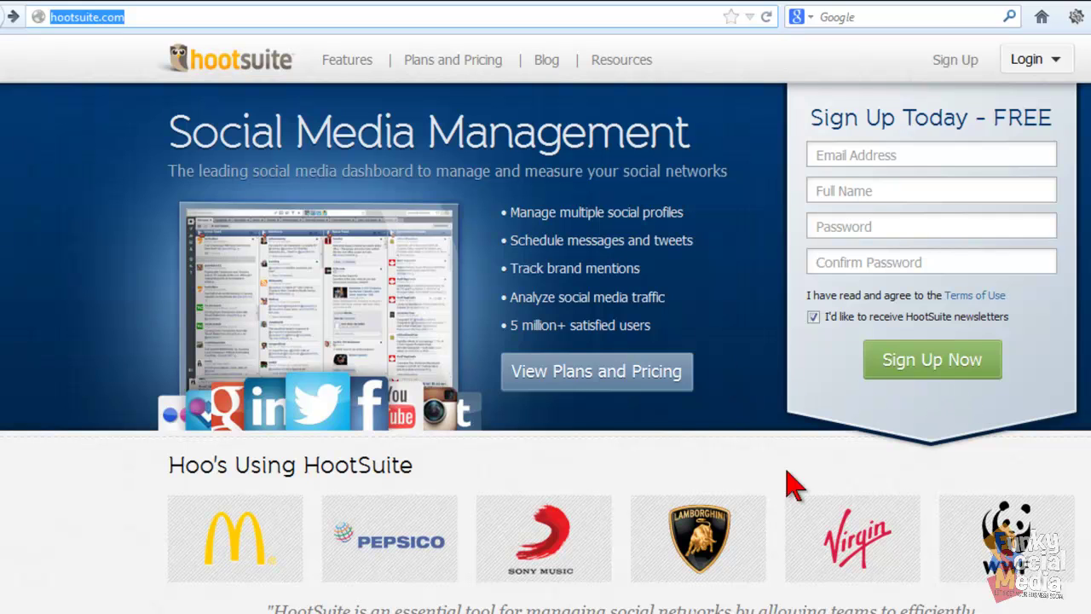
left_click(665, 379)
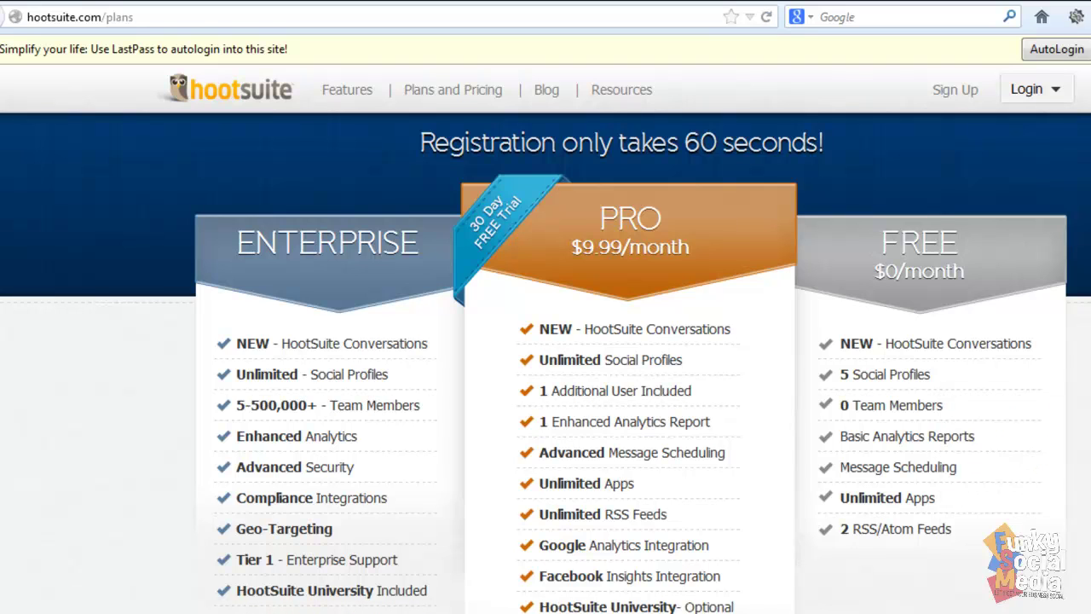
scroll(545, 363, "down", 3)
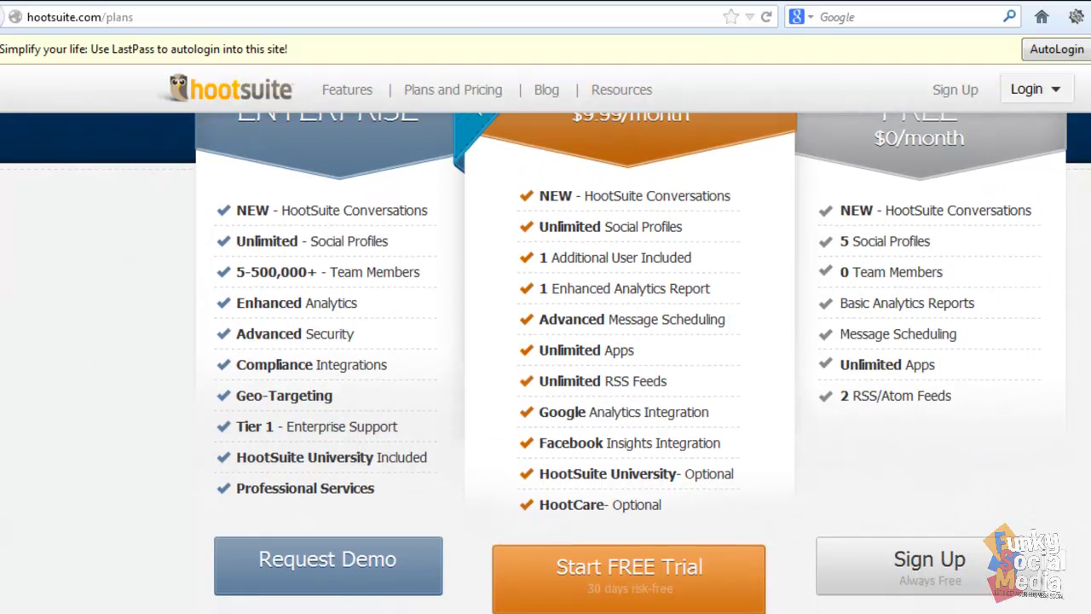
scroll(1065, 273, "up", 2)
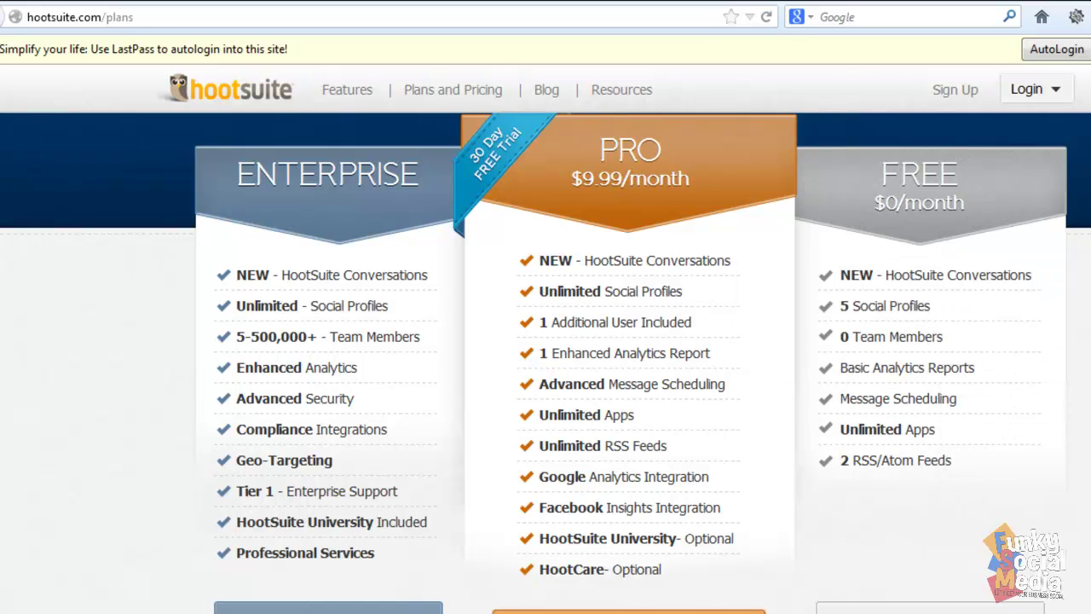
scroll(546, 363, "down", 1)
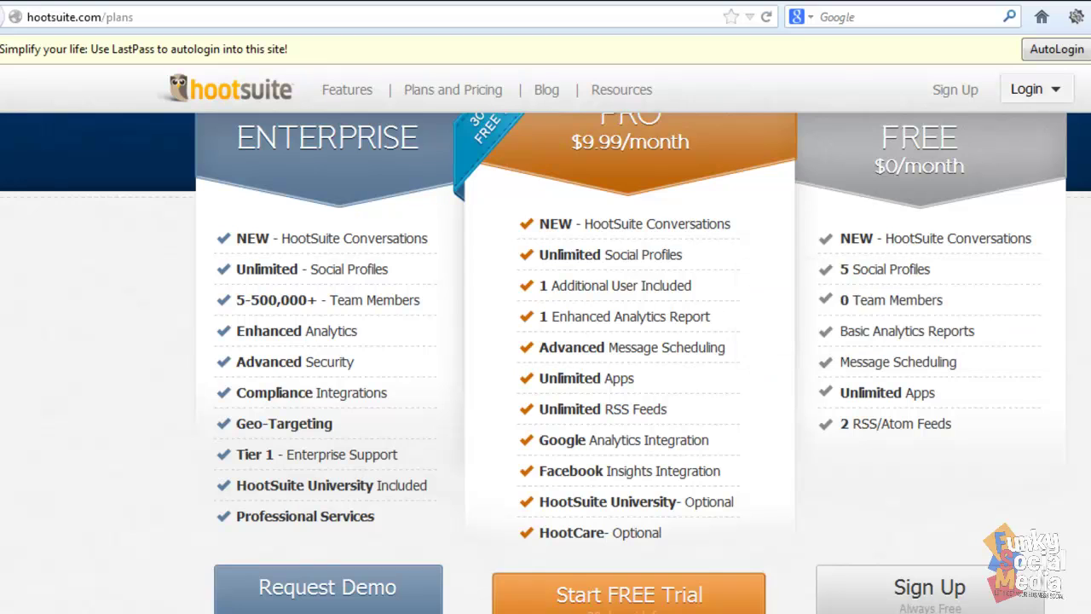
mouse_move(582, 354)
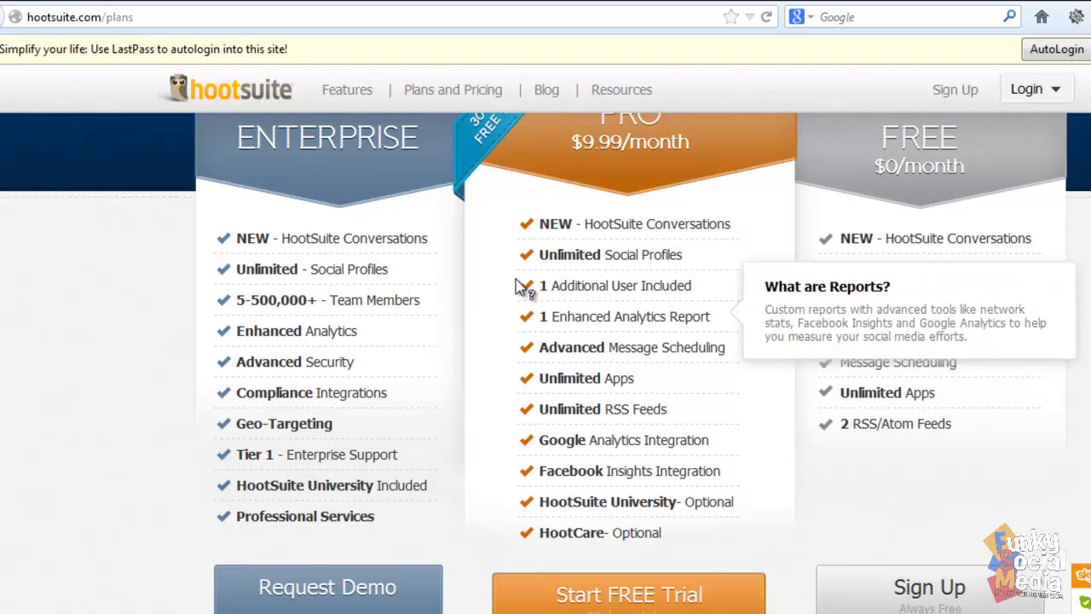
- Go back to the HootSuite home page and log in with the e-mail address and password saved in LastPass
left_click(2, 17)
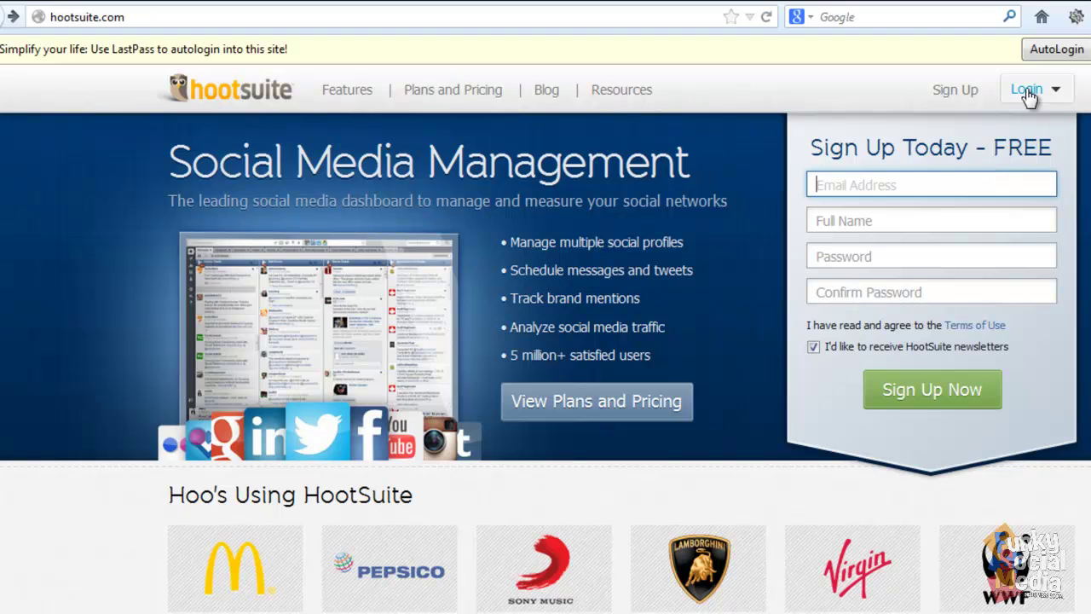
left_click(1056, 95)
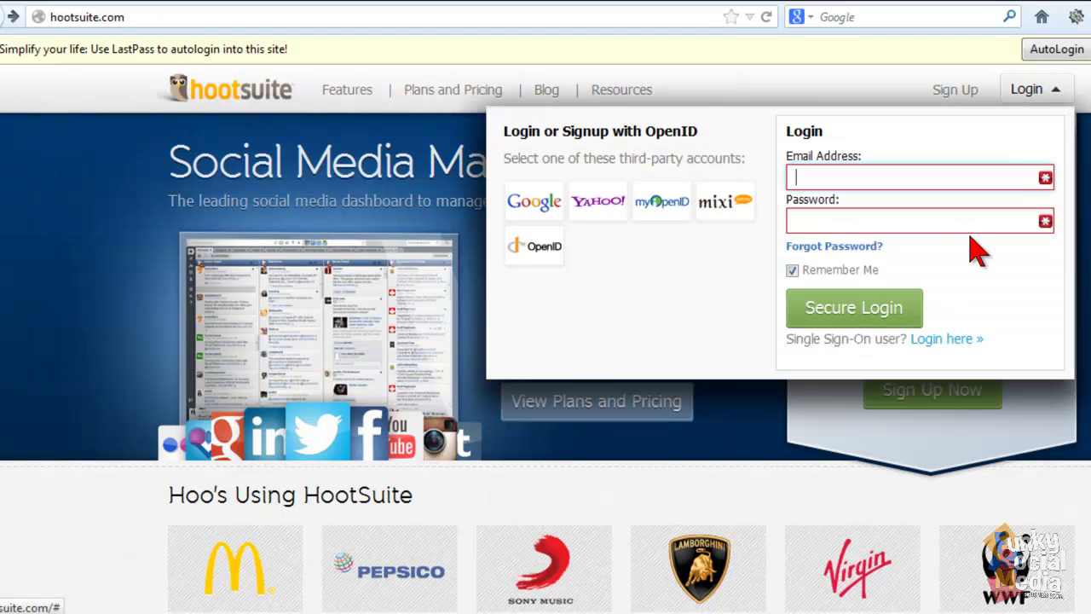
left_click(1061, 51)
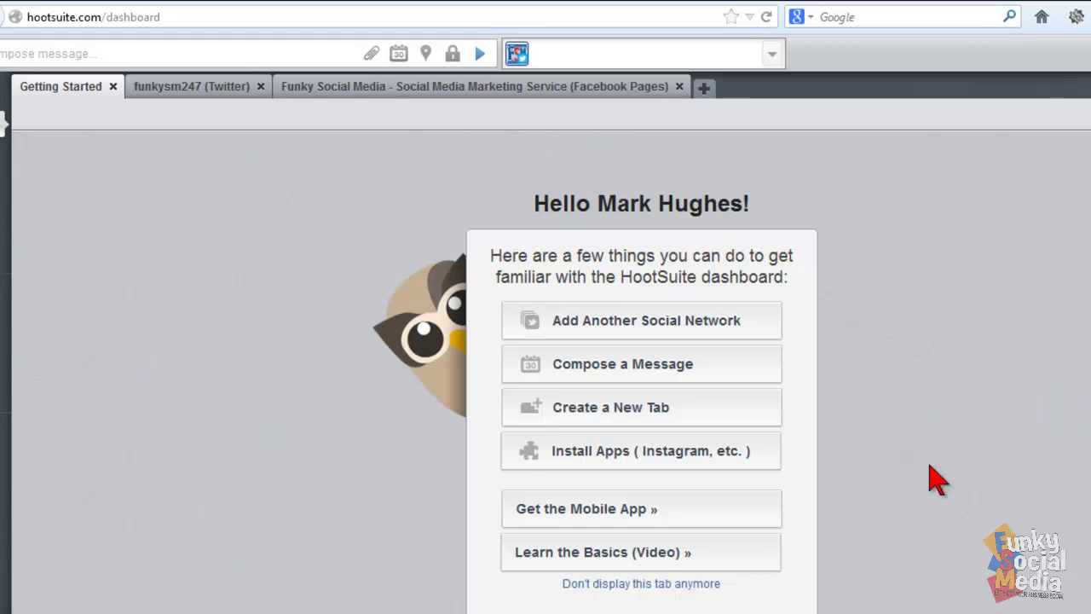
- Look over the Getting Started options and the Twitter tab's streams, and return to Getting Started
scroll(641, 375, "down", 1)
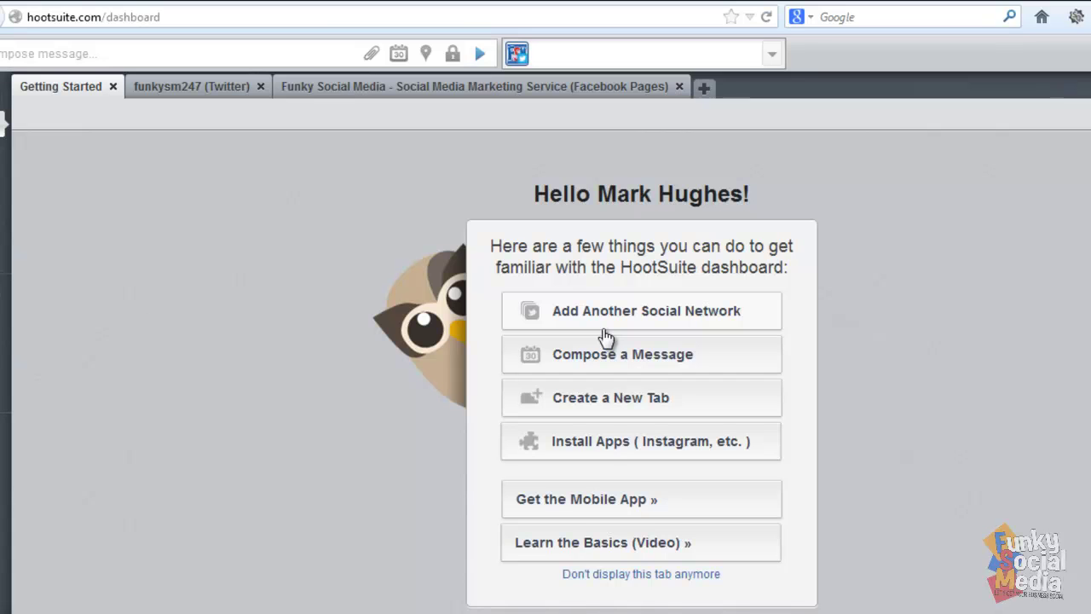
left_click(183, 89)
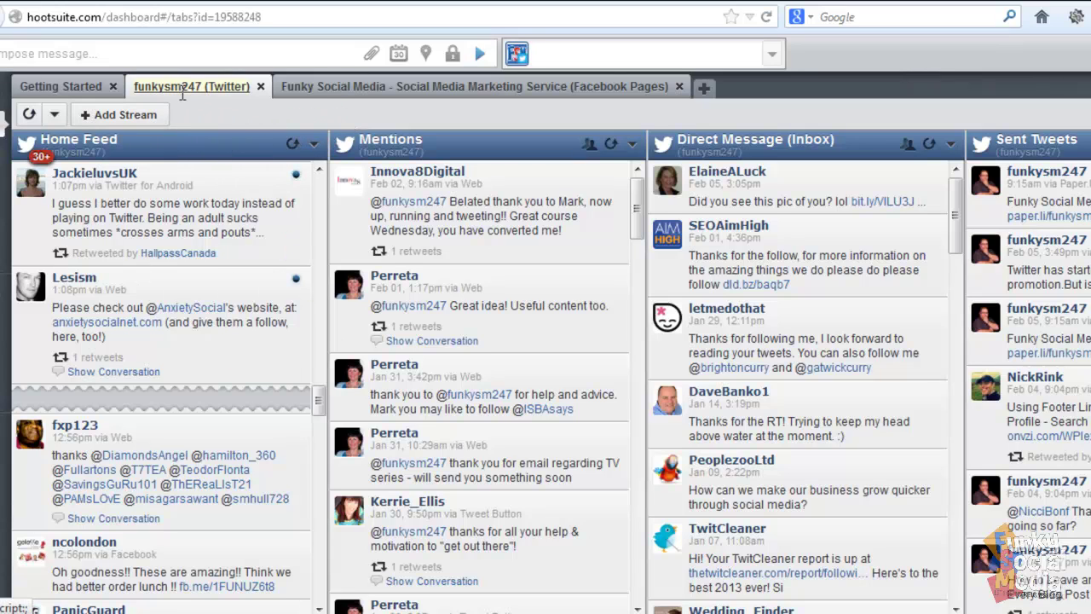
left_click(63, 90)
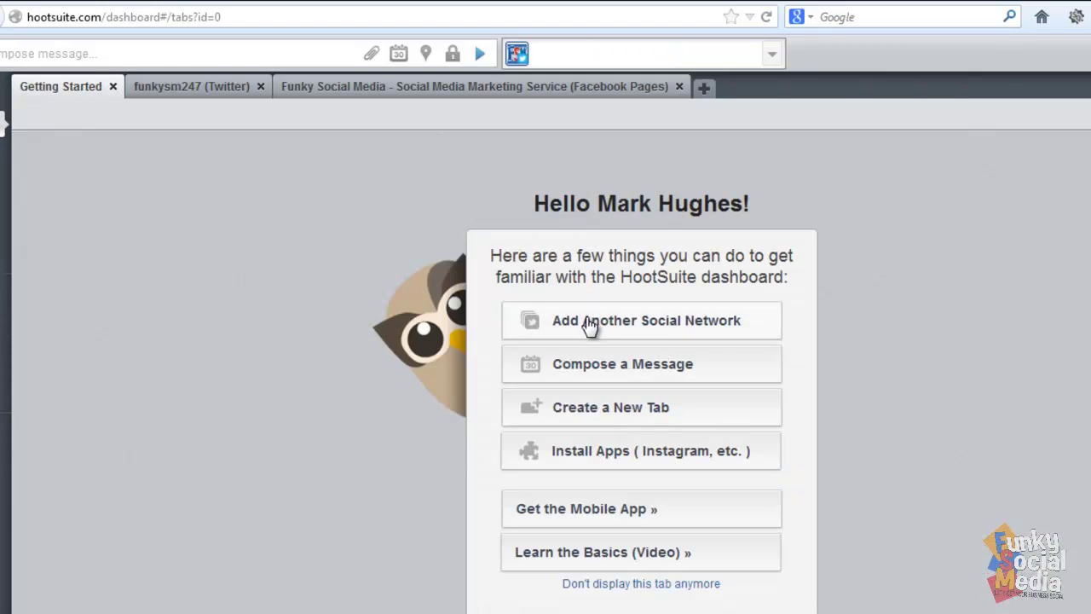
- Connect Facebook as another social network using the saved e-mail and password, and close the import list without adding a page
left_click(588, 322)
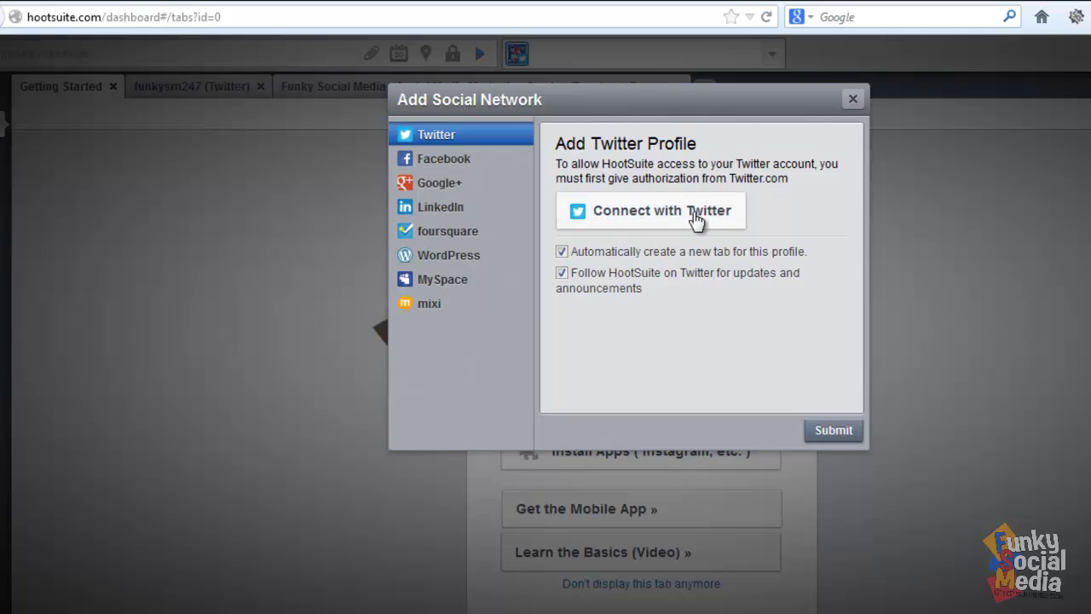
left_click(445, 162)
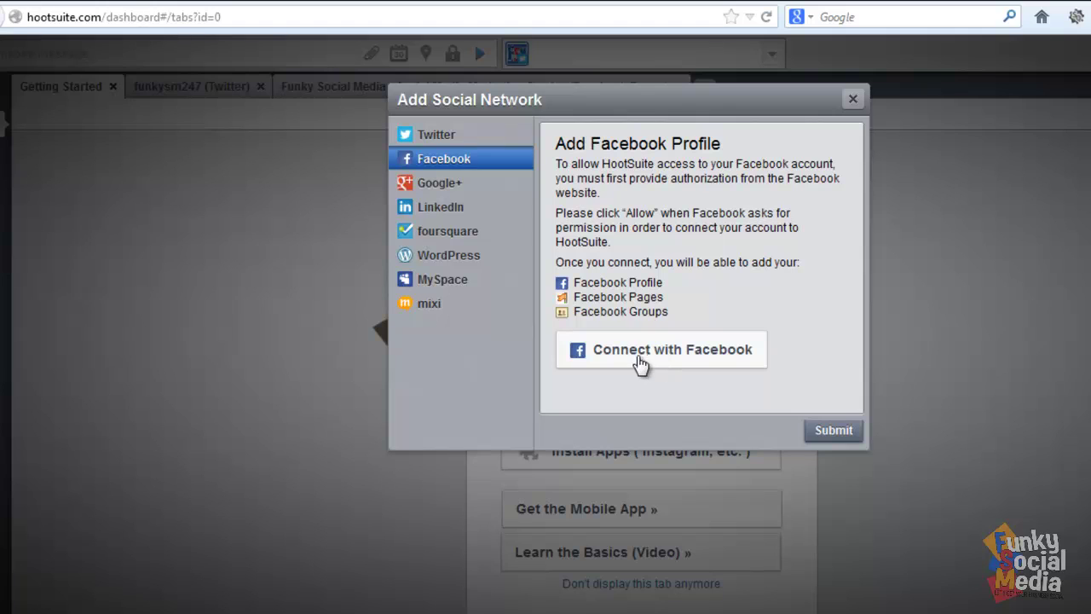
left_click(646, 355)
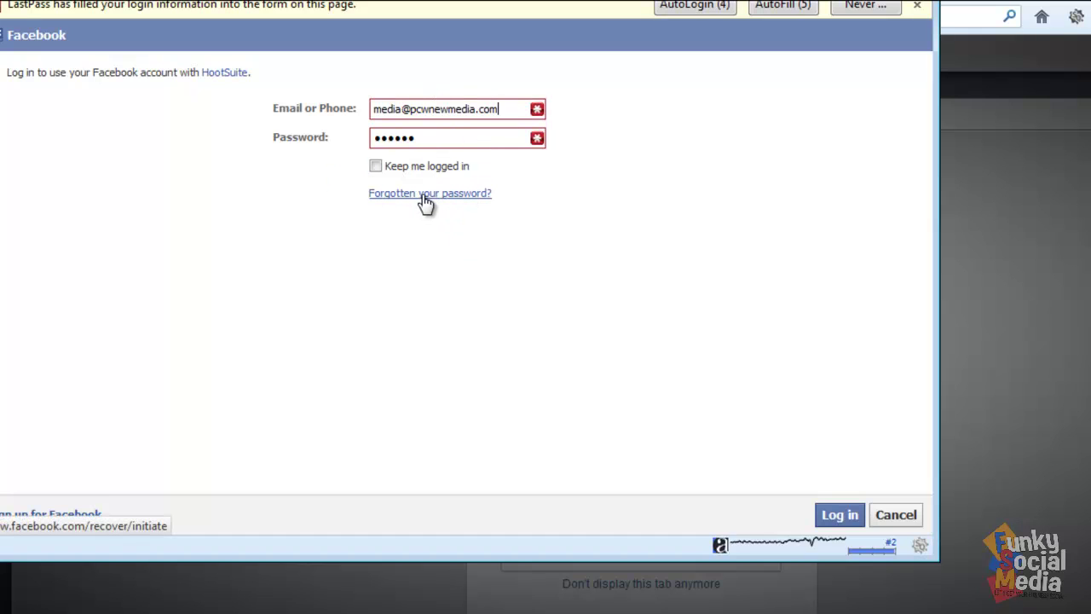
left_click(784, 7)
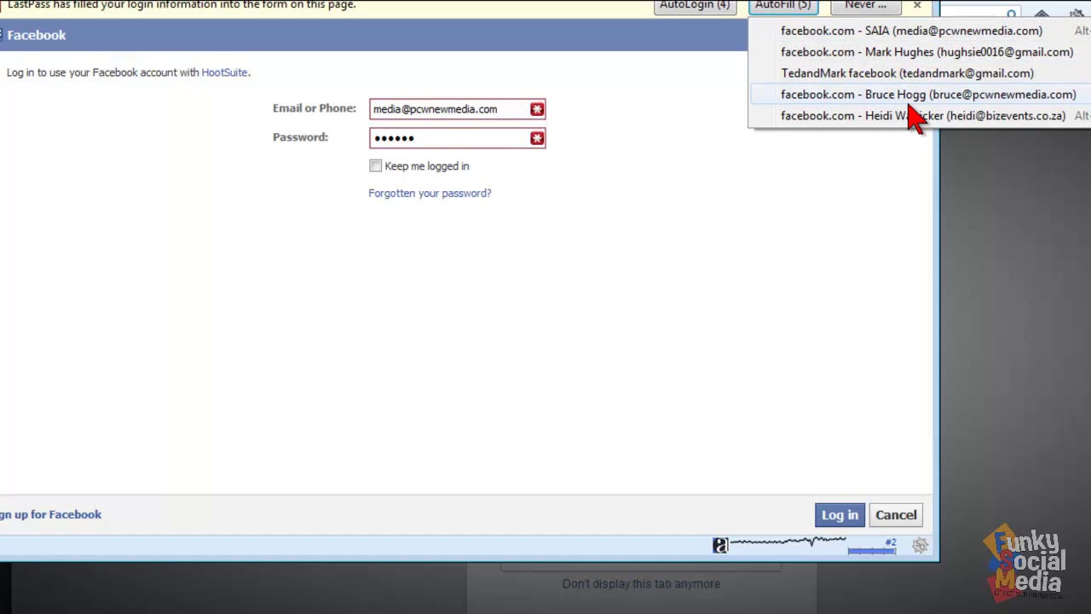
left_click(891, 52)
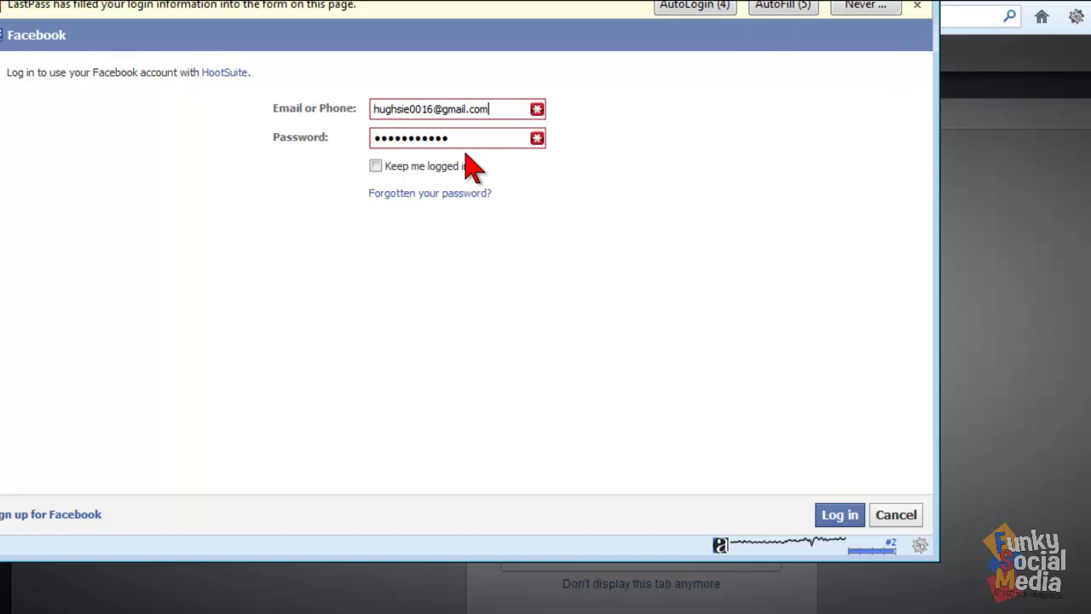
left_click(830, 514)
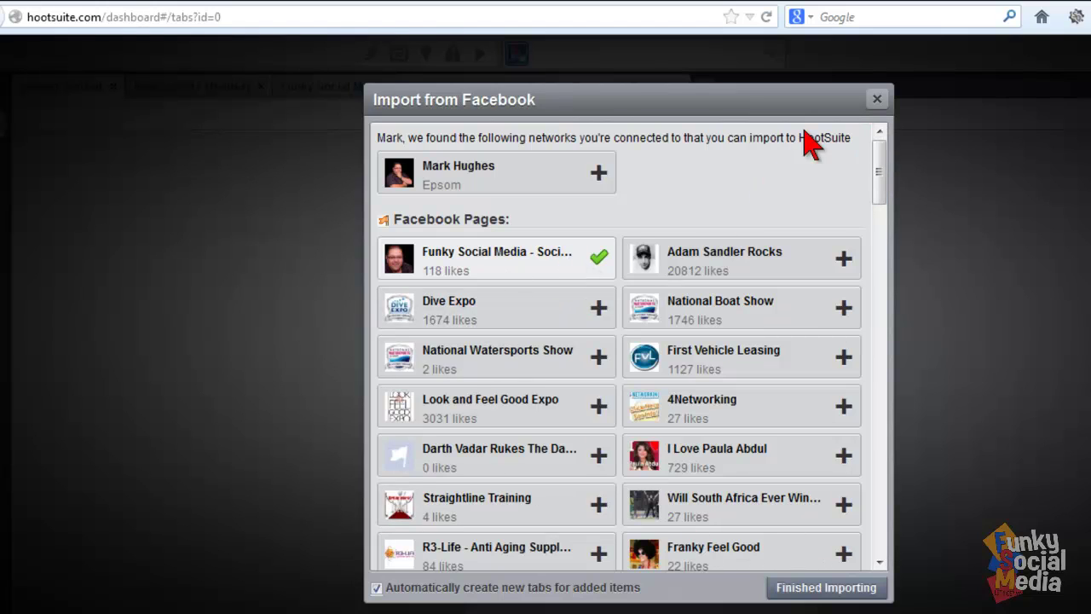
left_click(878, 101)
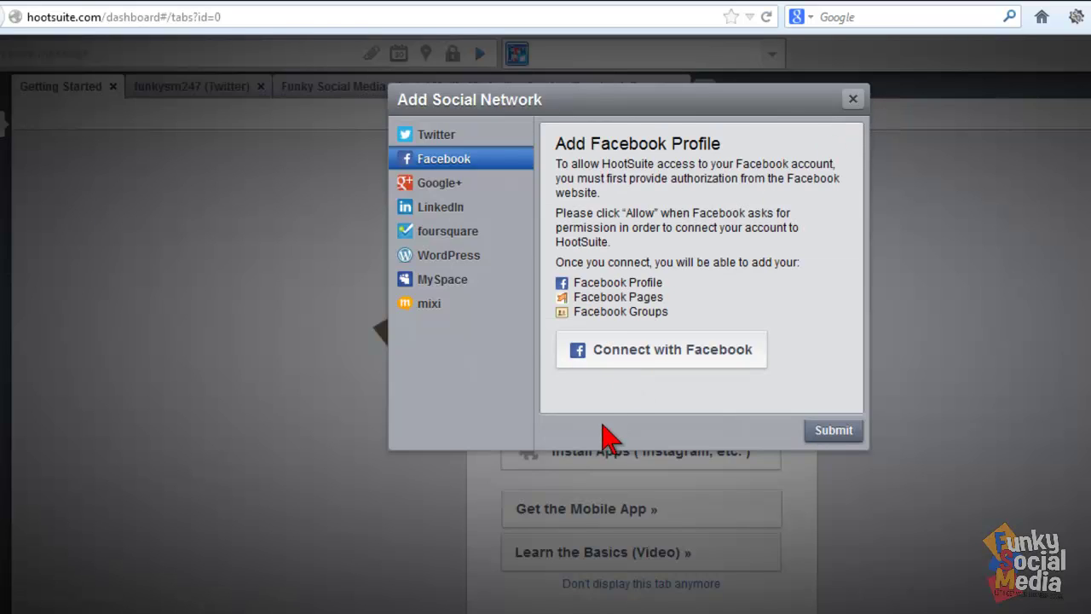
- Connect Google+ by allowing HootSuite access, and import the Funky Social Media page with an automatically created tab
left_click(438, 184)
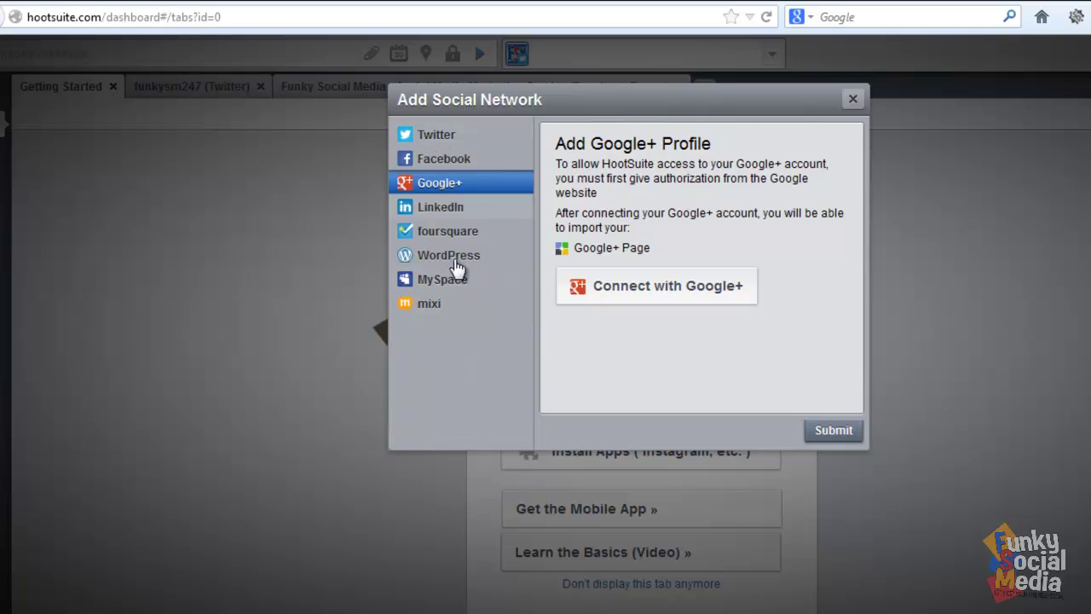
left_click(664, 288)
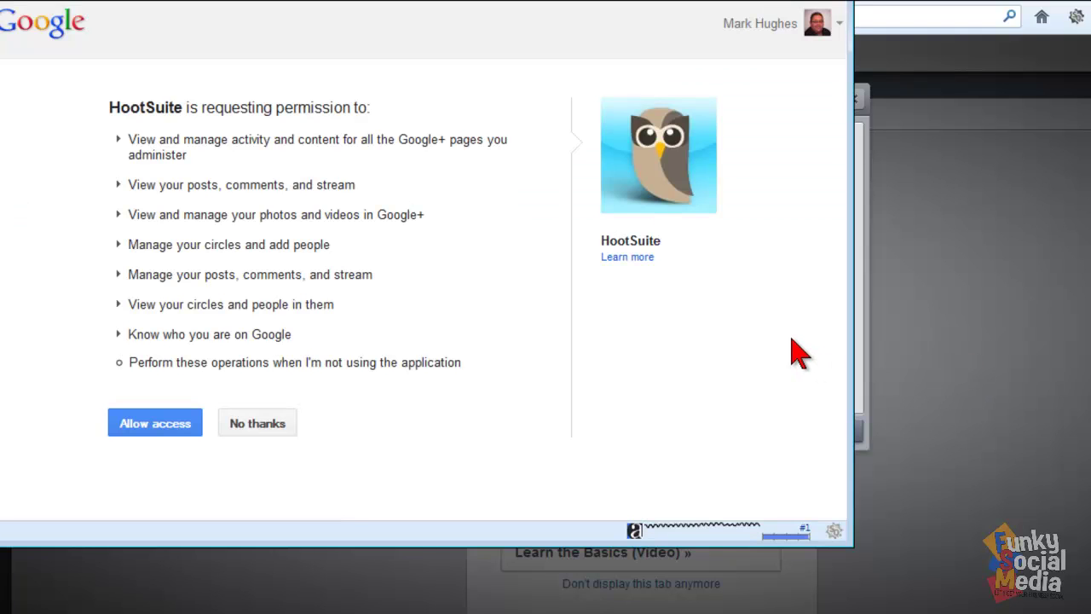
left_click(158, 426)
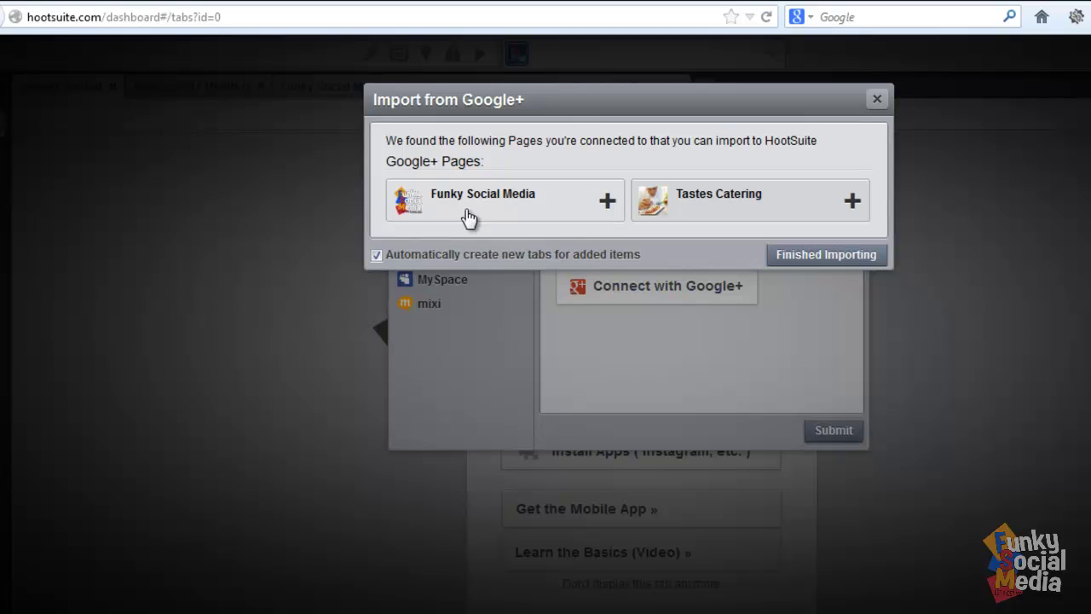
left_click(607, 203)
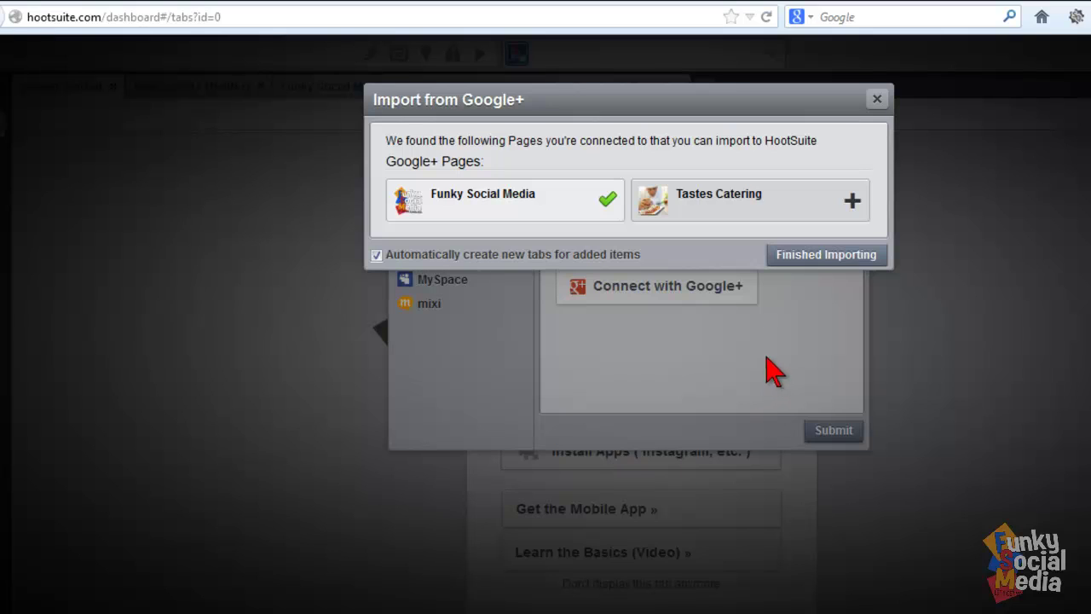
left_click(818, 256)
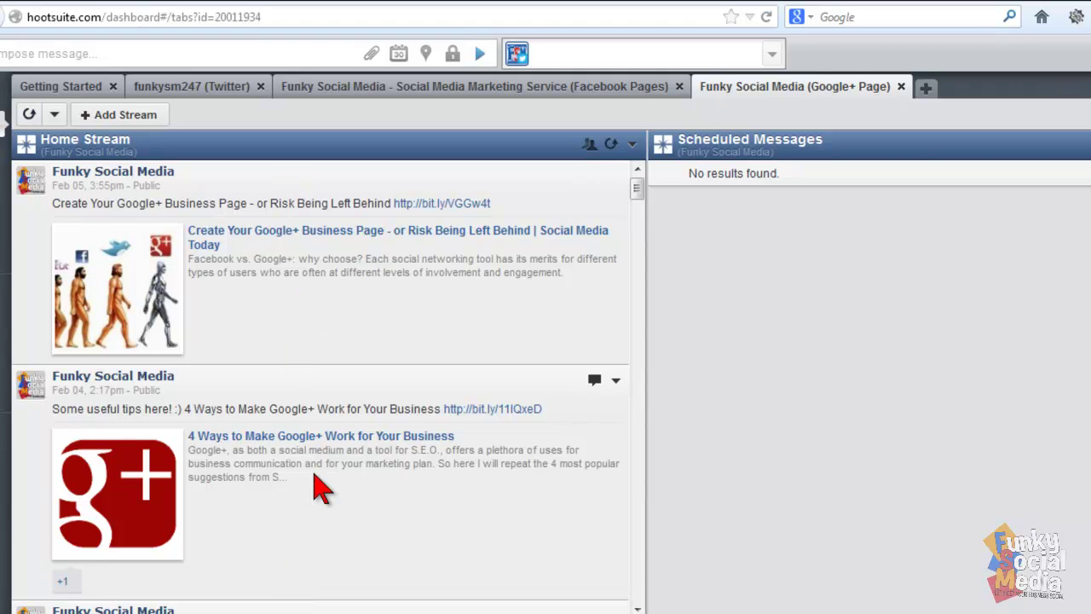
- View the streams of the Funky Social Media Facebook Pages tab and the funkysm247 Twitter tab
left_click(412, 89)
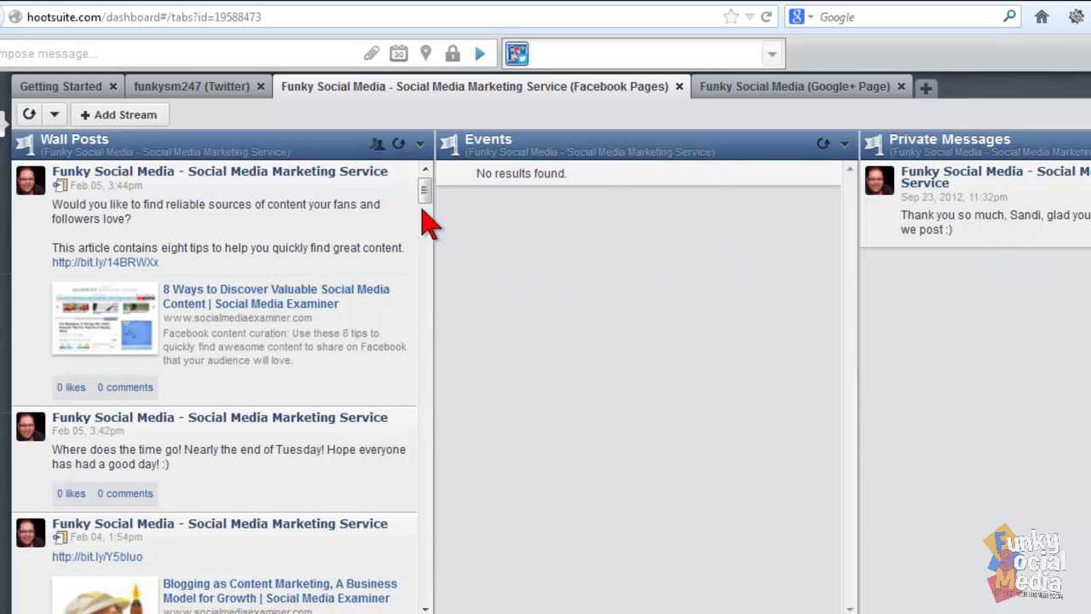
left_click(184, 96)
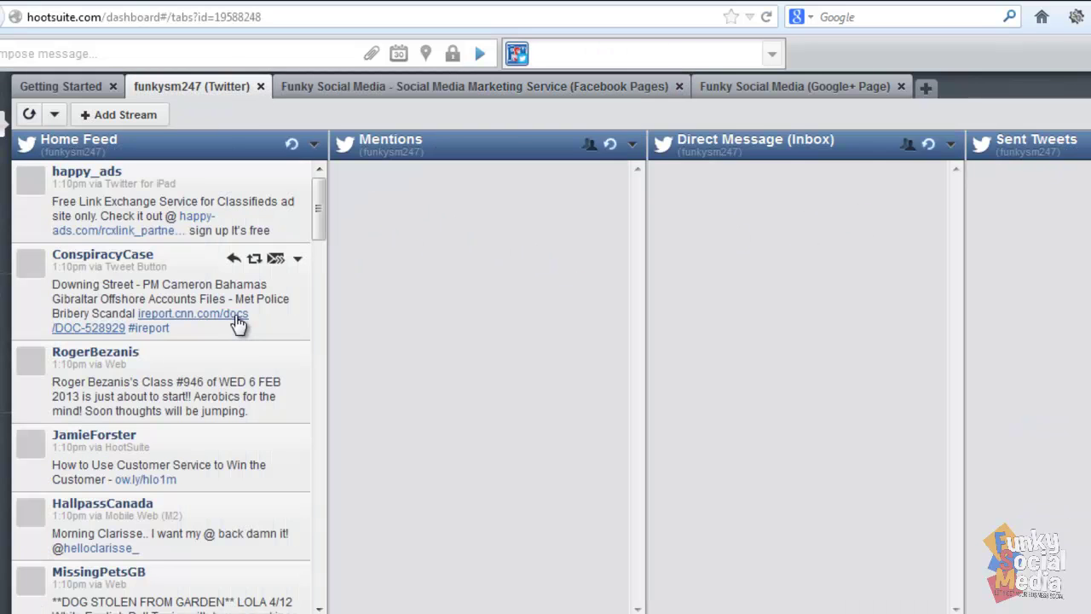
scroll(213, 394, "down", 2)
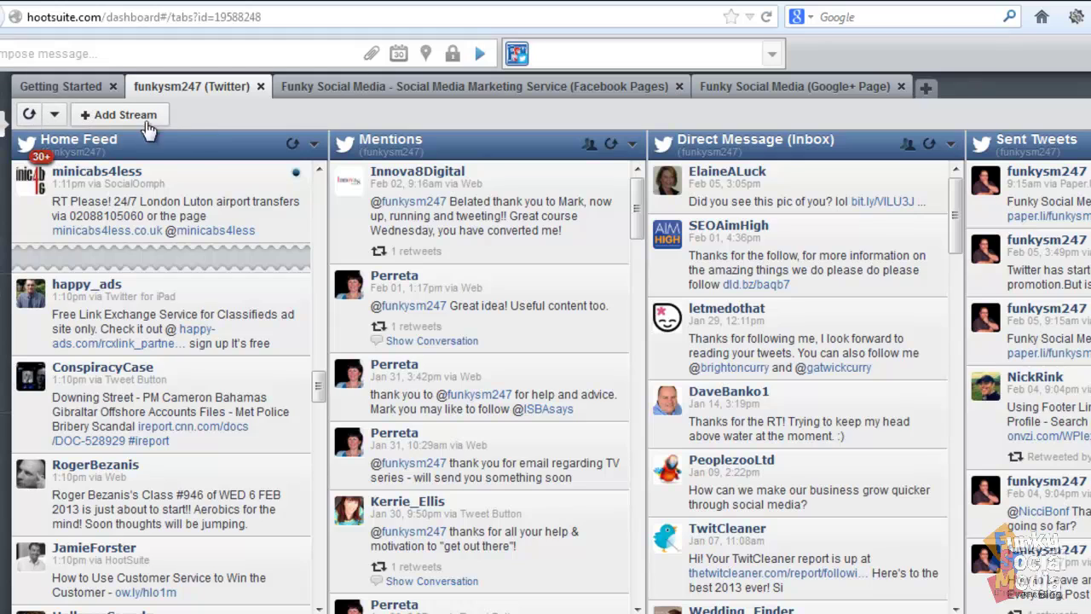
- Choose Manual Refresh for the Twitter tab, and refresh the Home Feed to show its unread messages
left_click(55, 116)
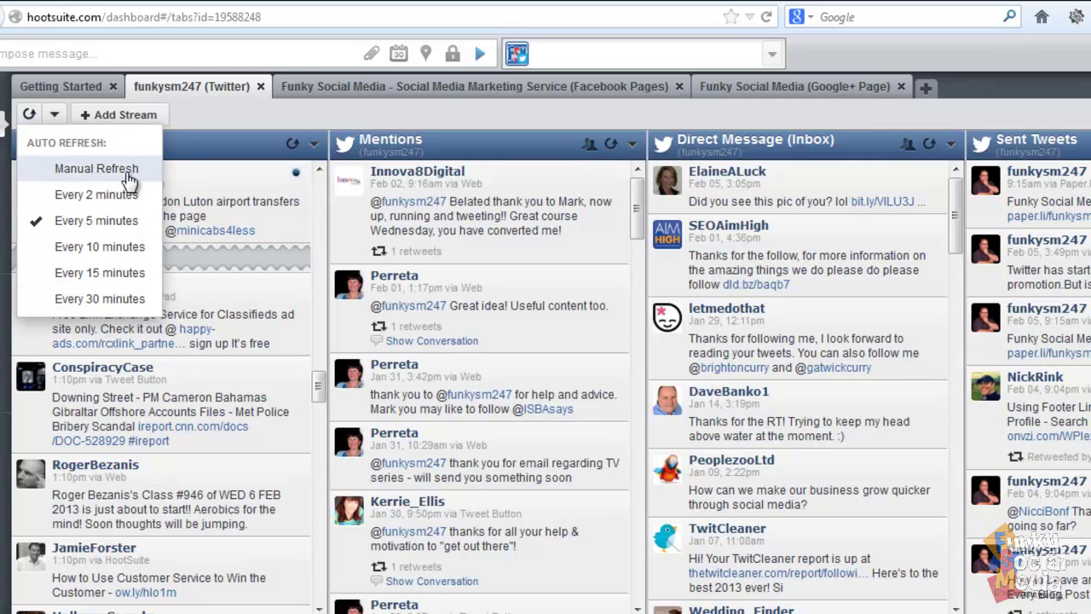
left_click(43, 176)
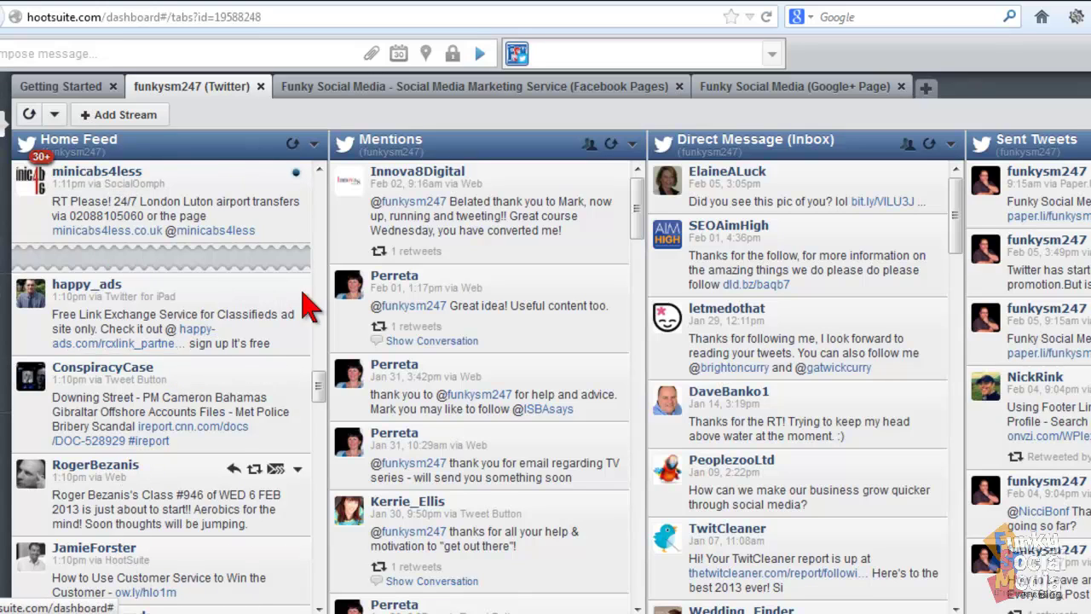
left_click(292, 146)
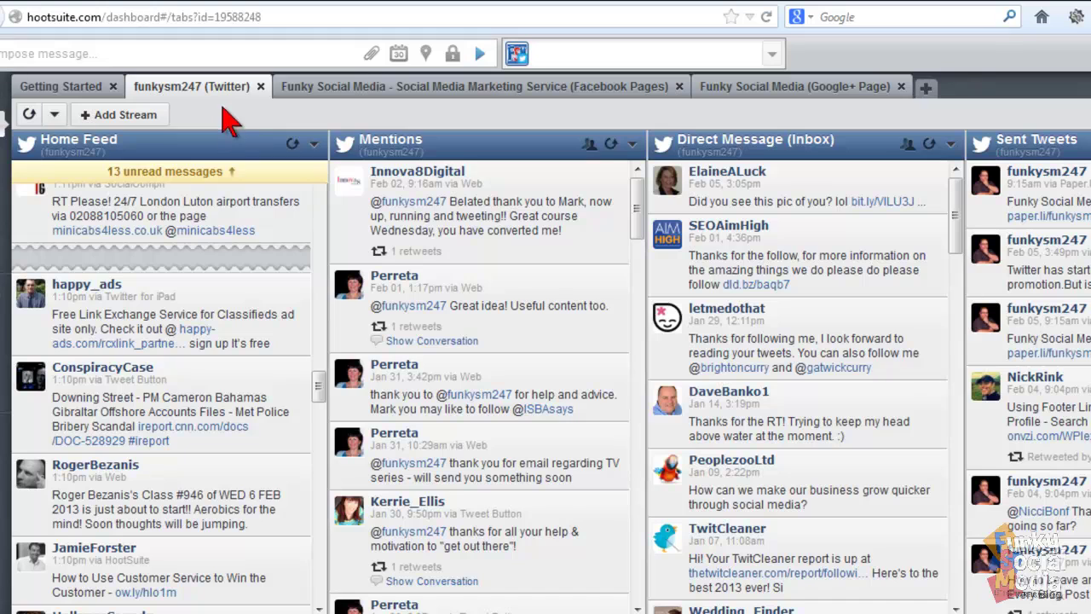
left_click(154, 175)
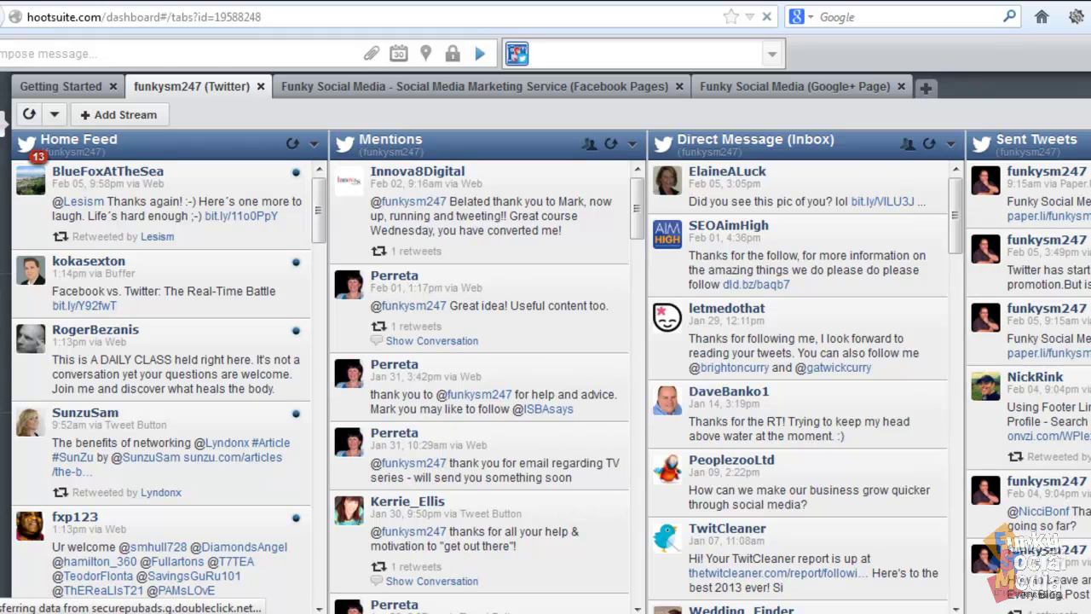
- Browse the Sent Tweets and Mentions streams, and open the additional actions for the Jan 30, 5:55pm mention
scroll(1029, 383, "down", 3)
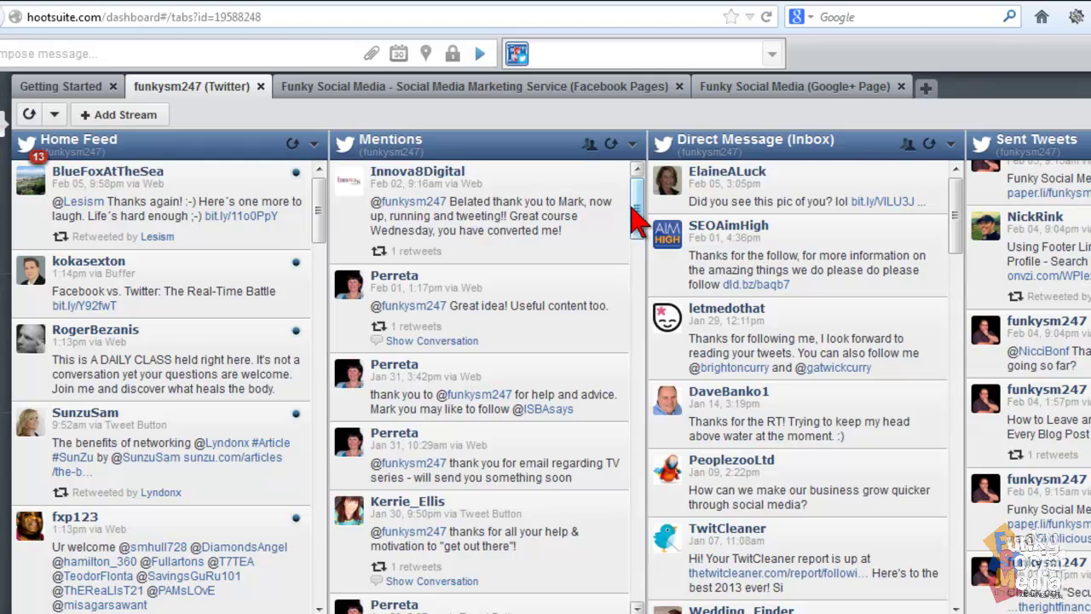
left_click_drag(637, 219, 651, 300)
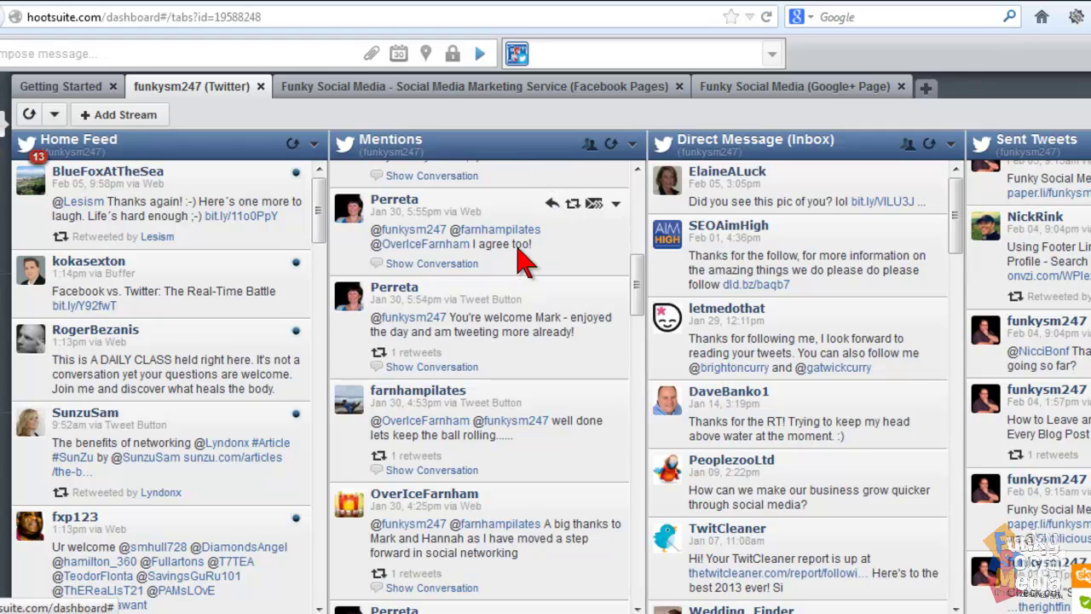
left_click(616, 206)
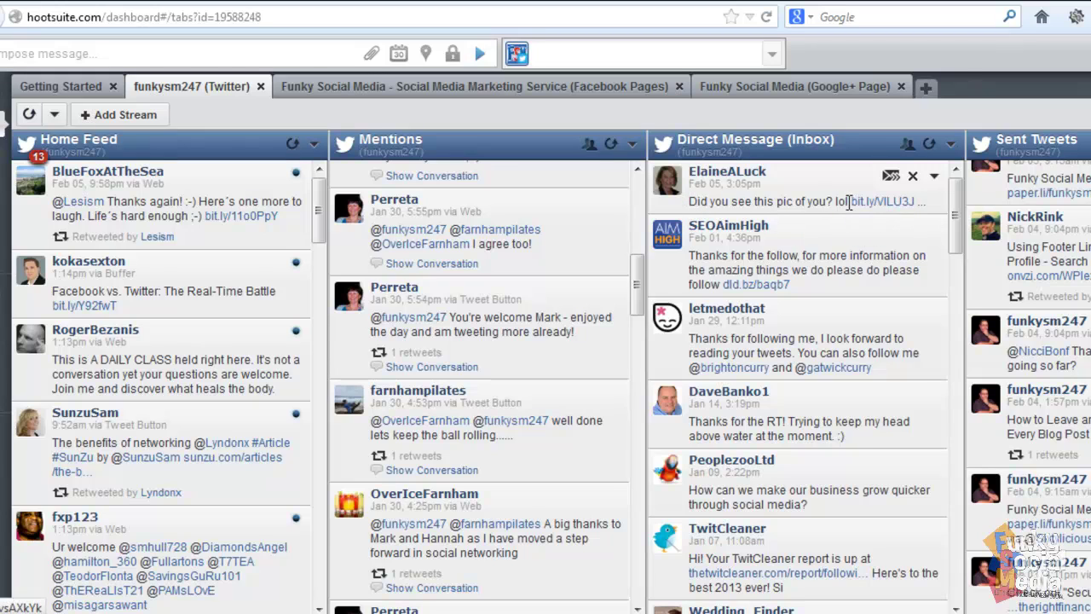
- Permanently delete the Feb 05, 3:05pm message from the Direct Message inbox, and browse the Sent Tweets stream
left_click(913, 177)
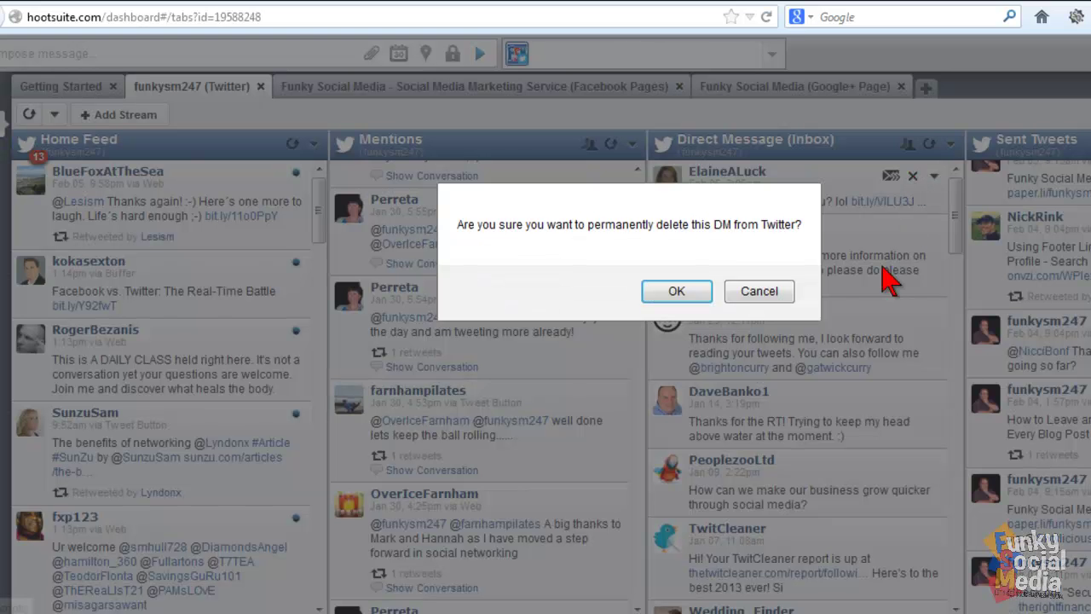
left_click(677, 292)
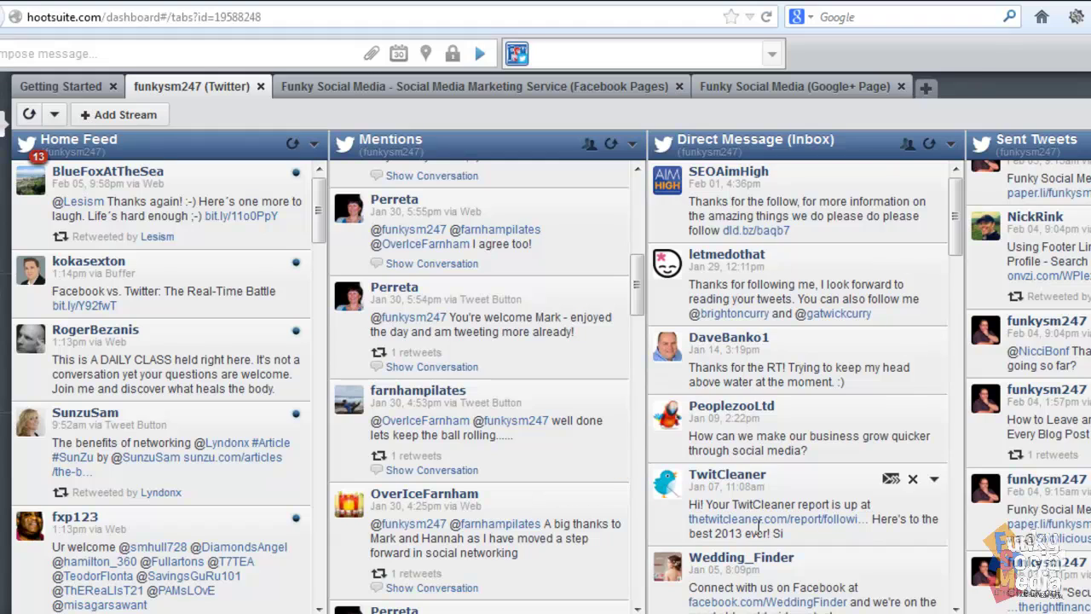
scroll(1027, 383, "up", 3)
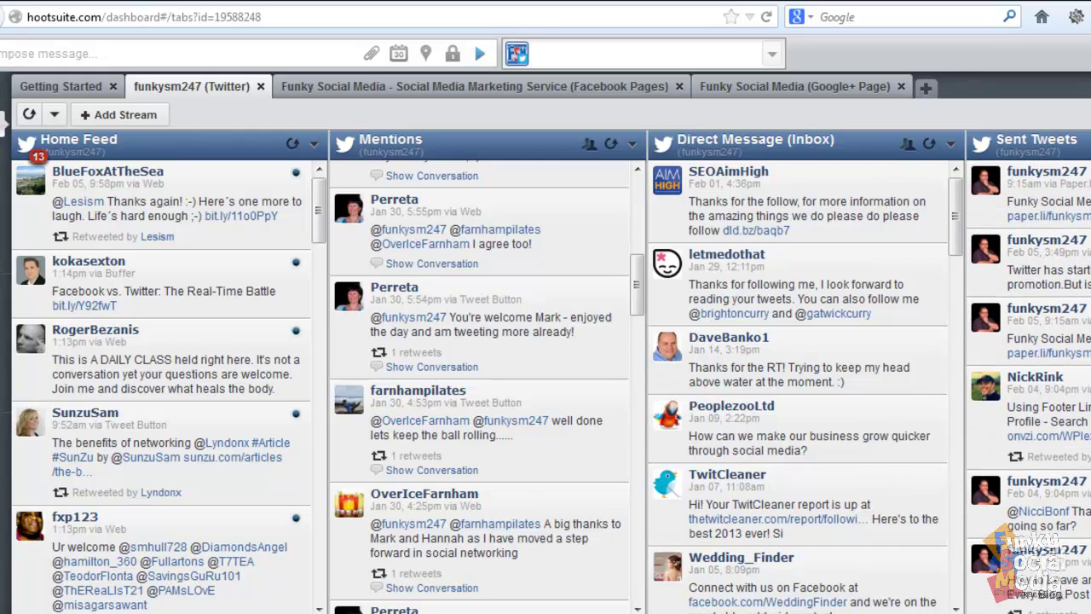
scroll(1081, 247, "down", 10)
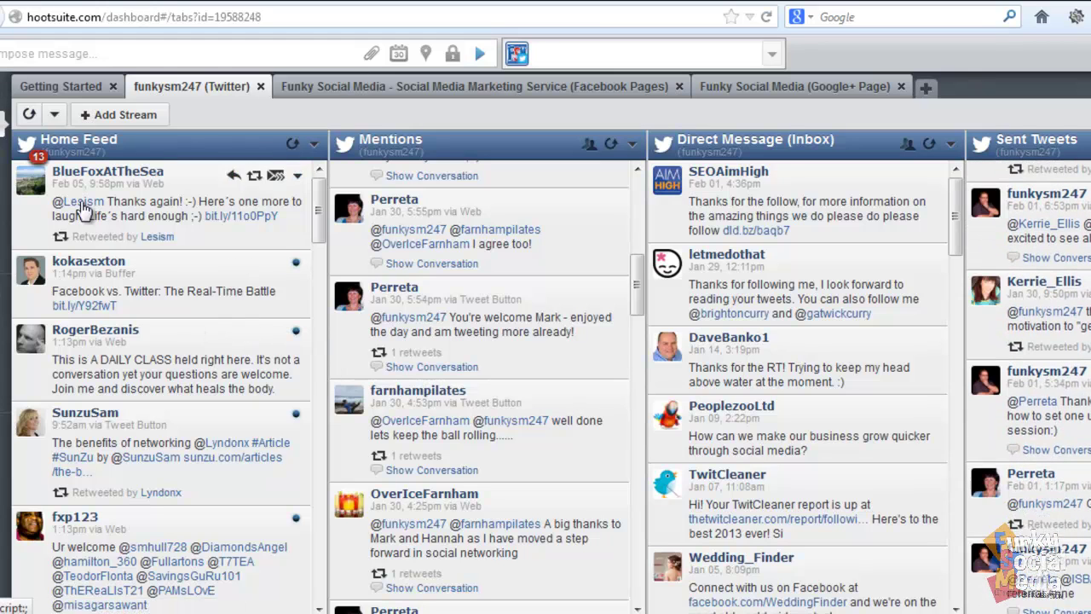
- Examine the Twitter options for adding a stream: stream types, search, keyword and the lists of the funkysm247 profile
mouse_move(8, 128)
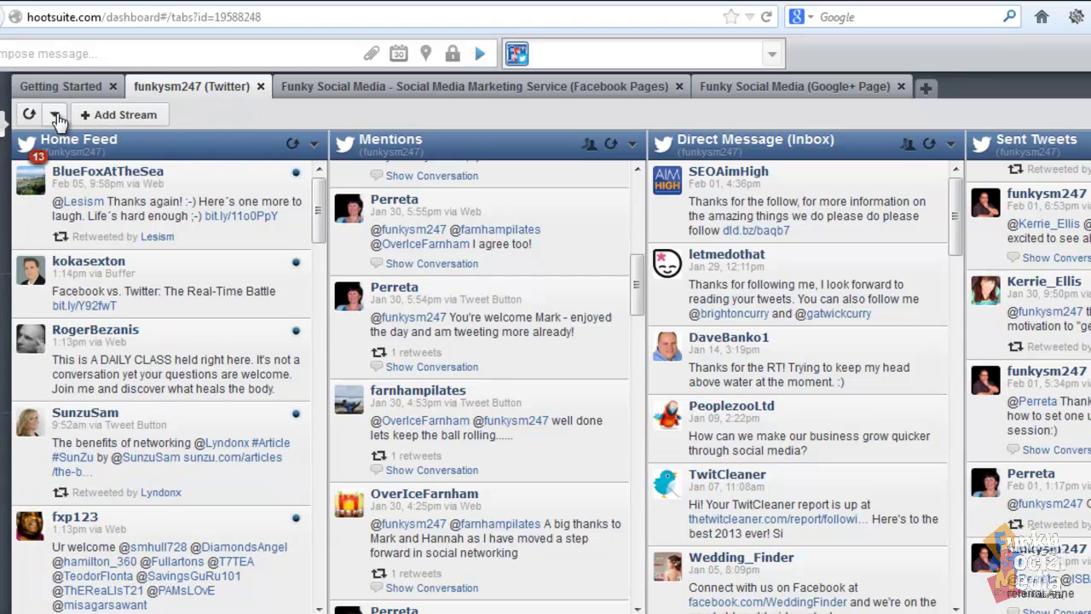
left_click(134, 125)
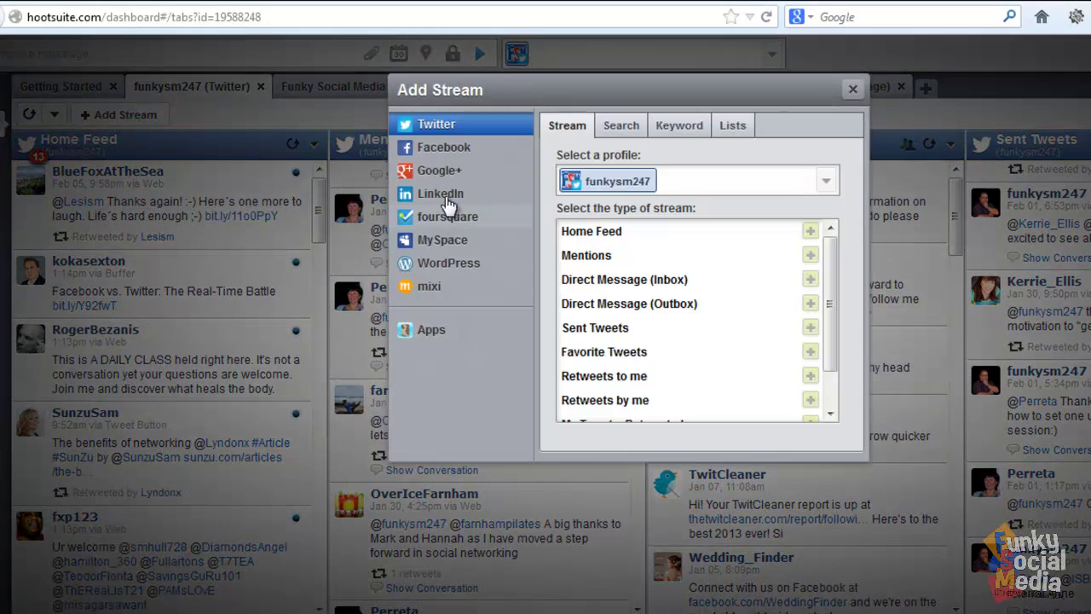
left_click(621, 127)
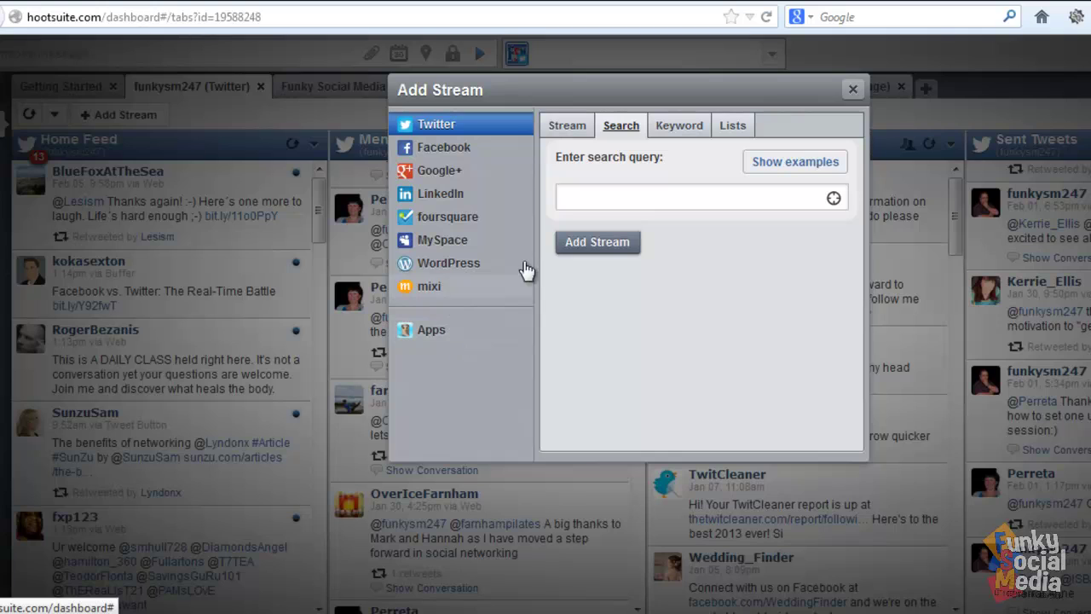
left_click(680, 129)
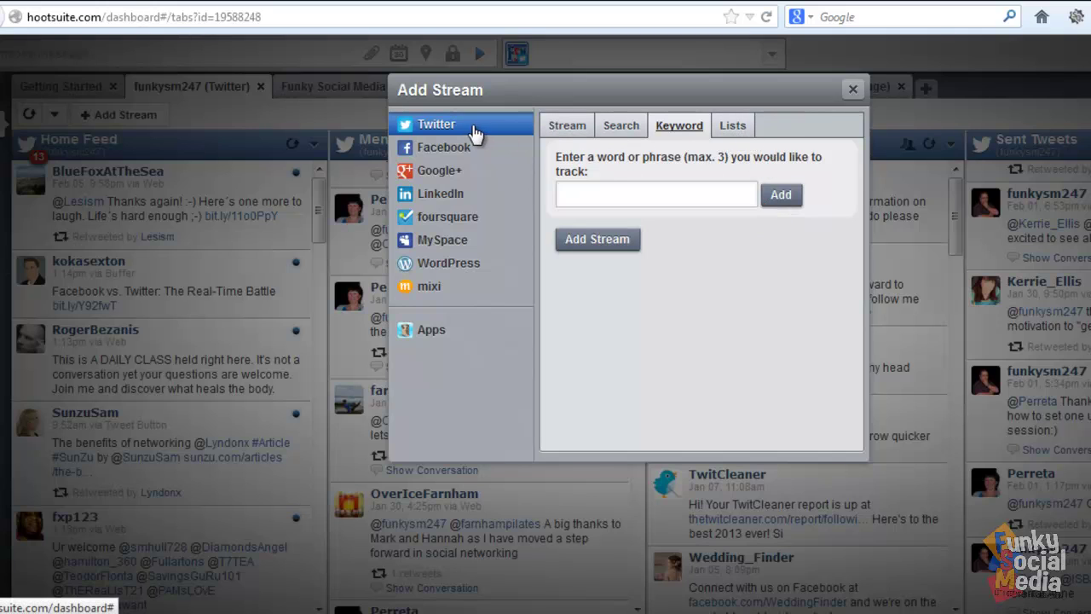
left_click(733, 130)
left_click(825, 180)
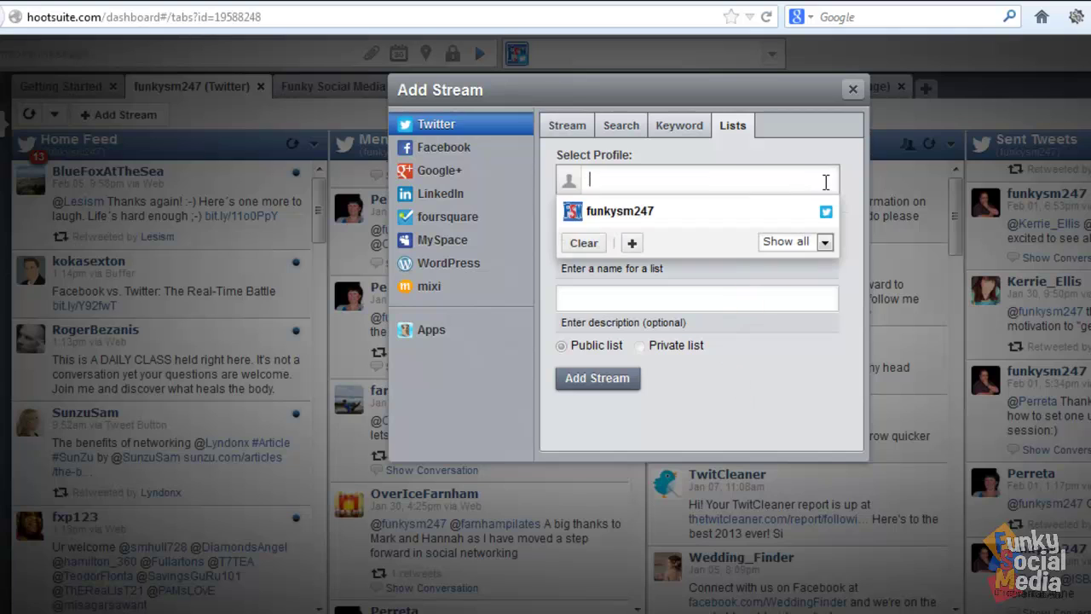
left_click(712, 214)
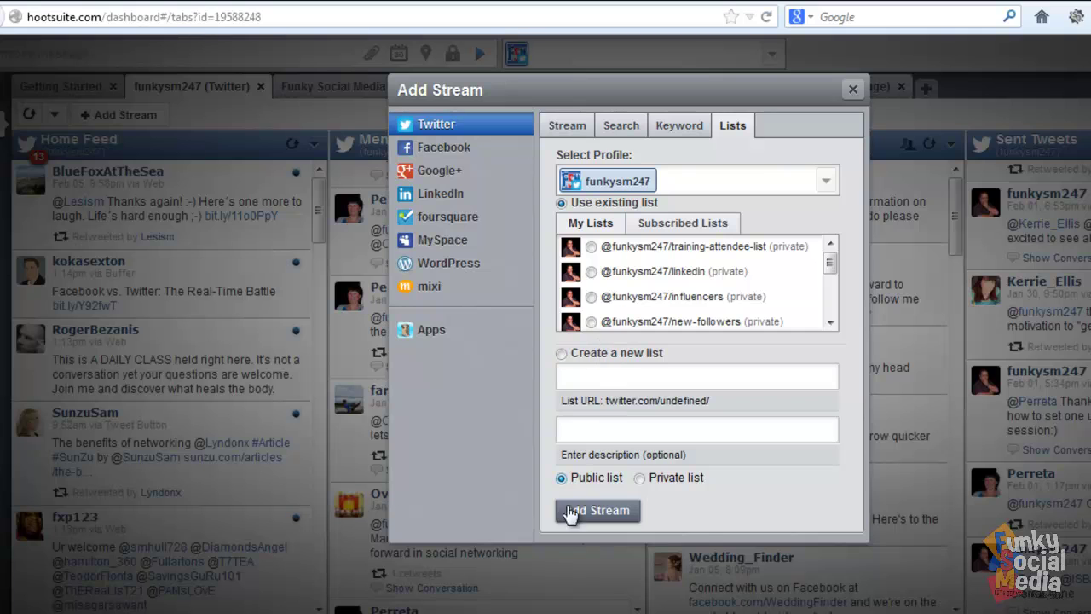
left_click(853, 92)
- Open the Publisher and start composing a new message
mouse_move(9, 150)
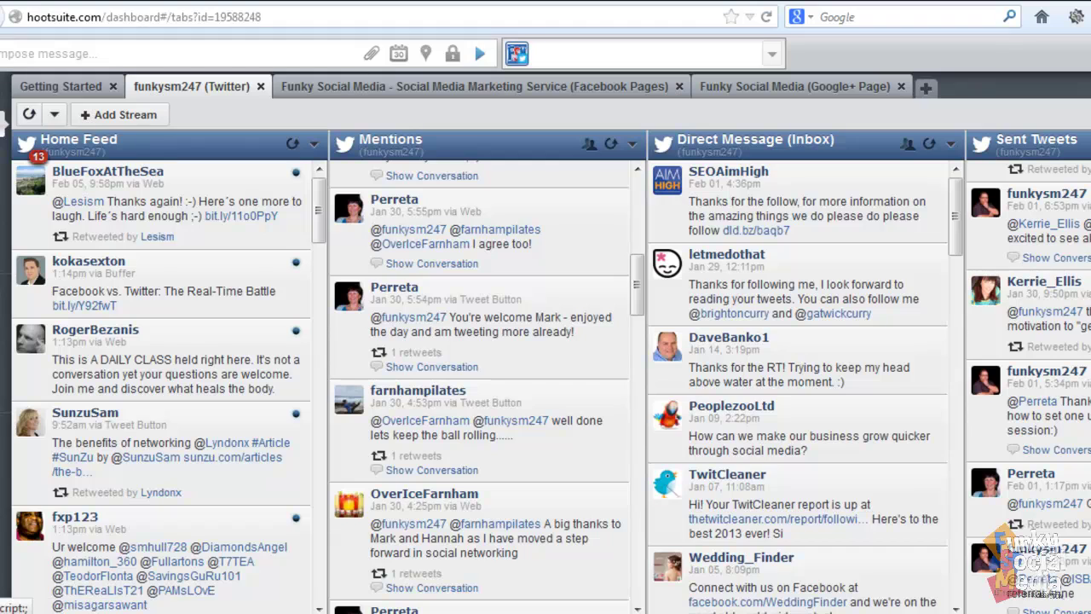
scroll(1080, 290, "down", 1)
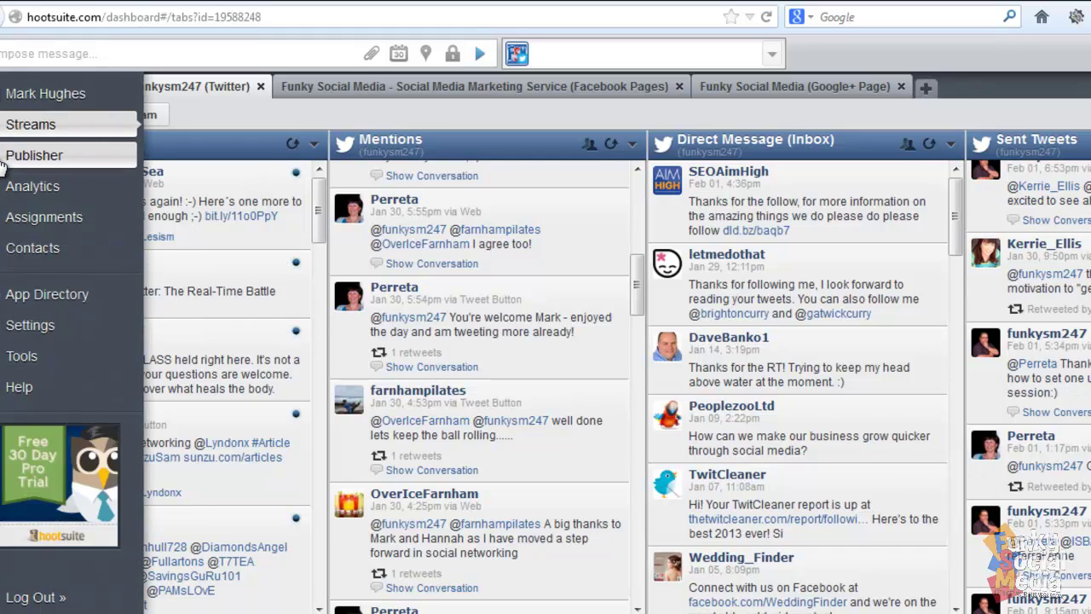
left_click(5, 157)
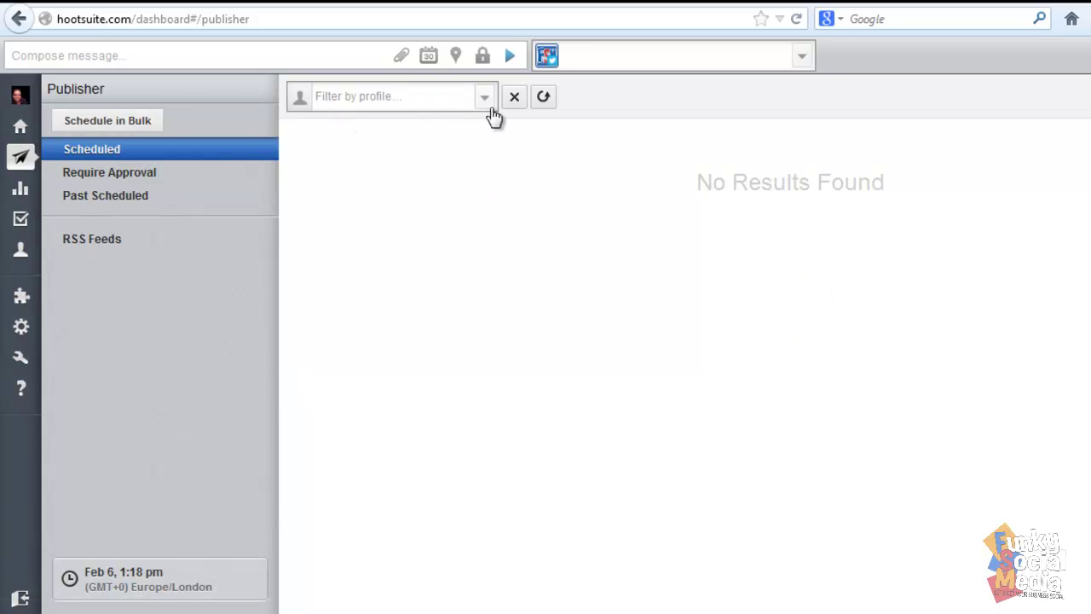
left_click(108, 54)
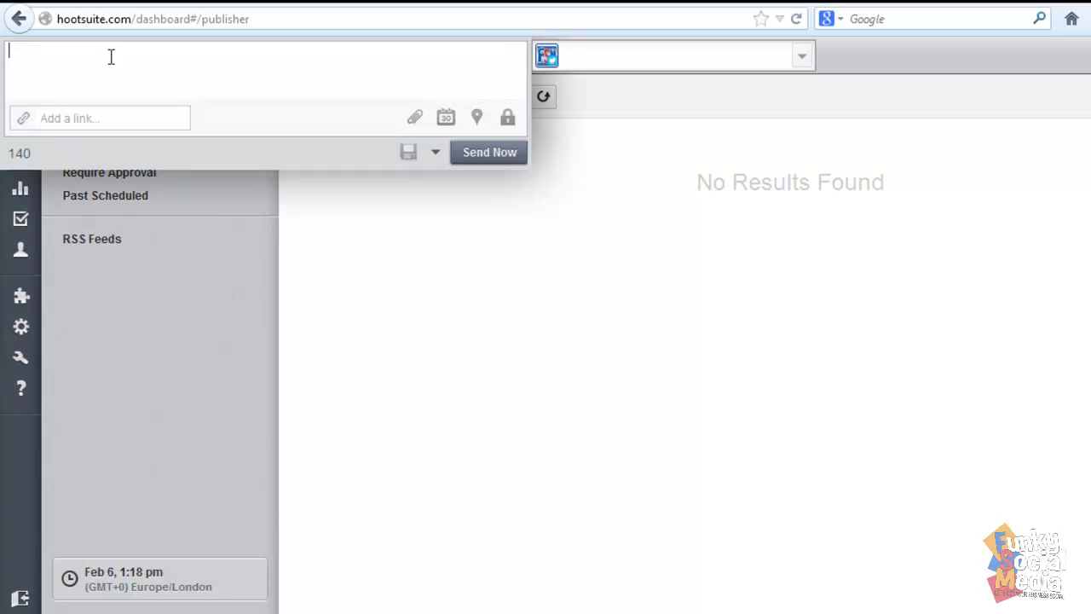
- Examine the message's scheduling options, including AutoSchedule and the February 2013 calendar, and return to the empty message
left_click(446, 117)
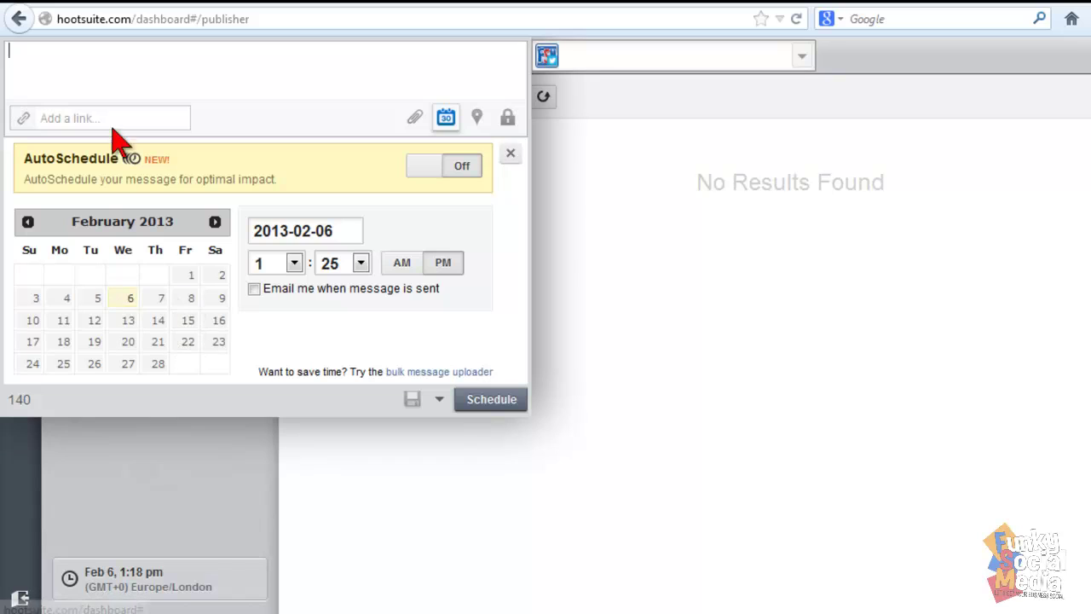
left_click(125, 300)
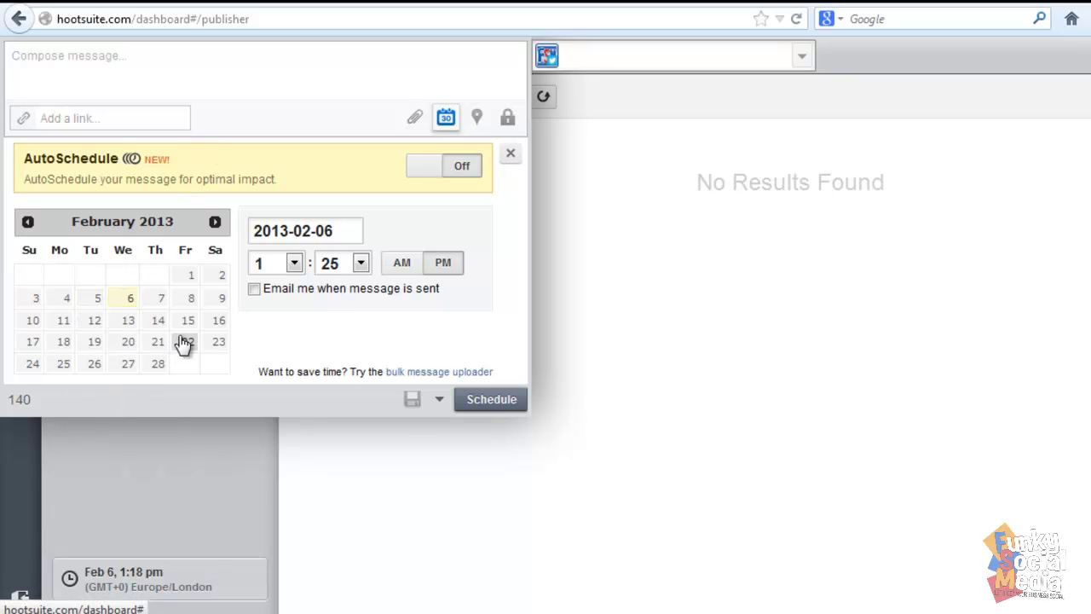
left_click(510, 161)
left_click(65, 74)
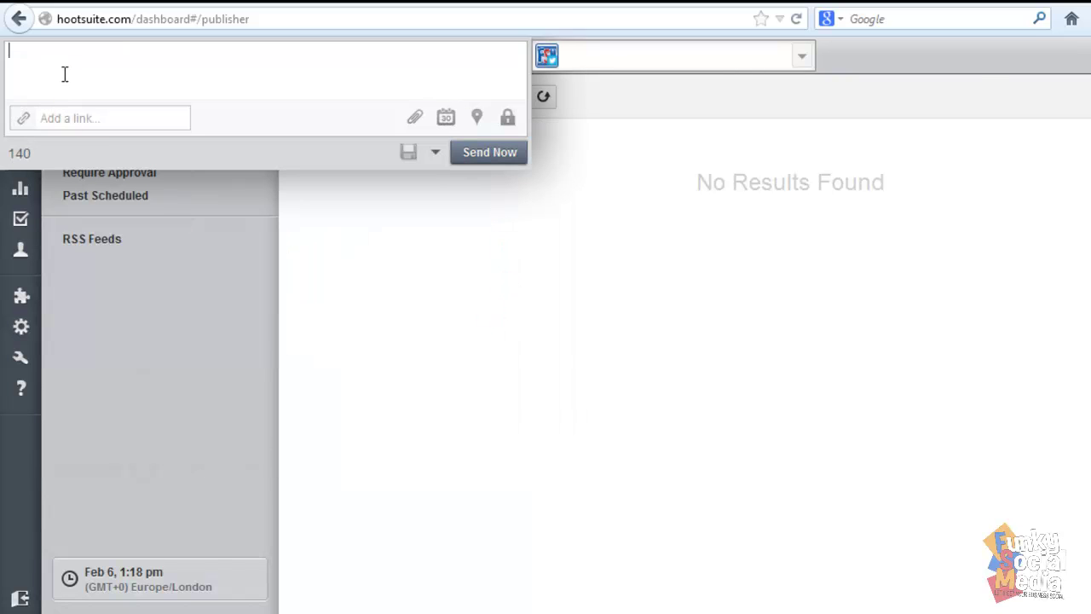
- Switch to the Social Media Examiner website and open the article "9 Consumer Social Media Trends That Could Impact Marketers"
left_click(1067, 18)
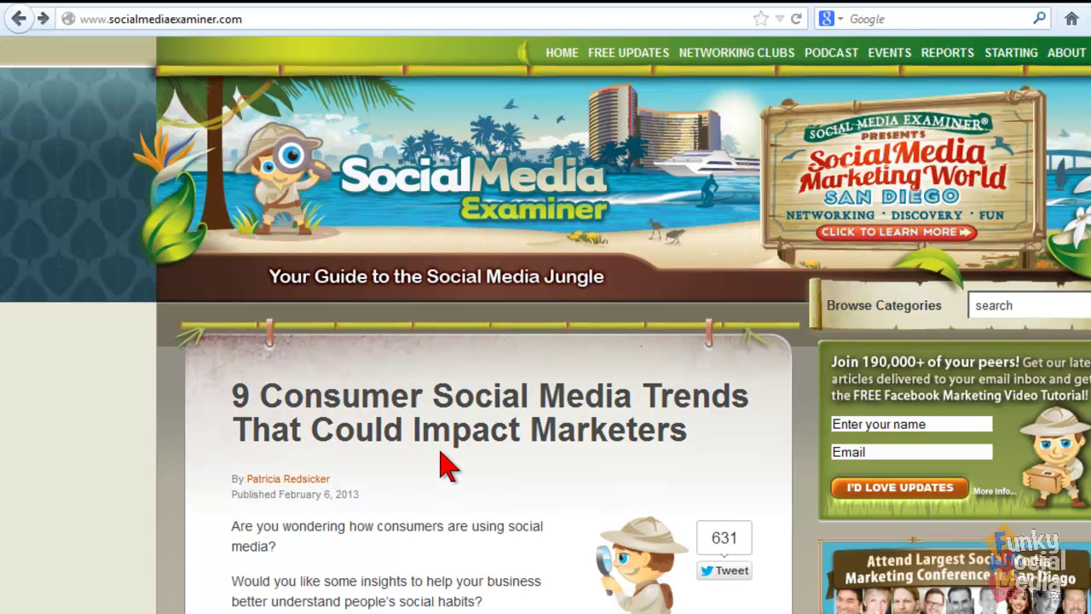
scroll(394, 317, "down", 3)
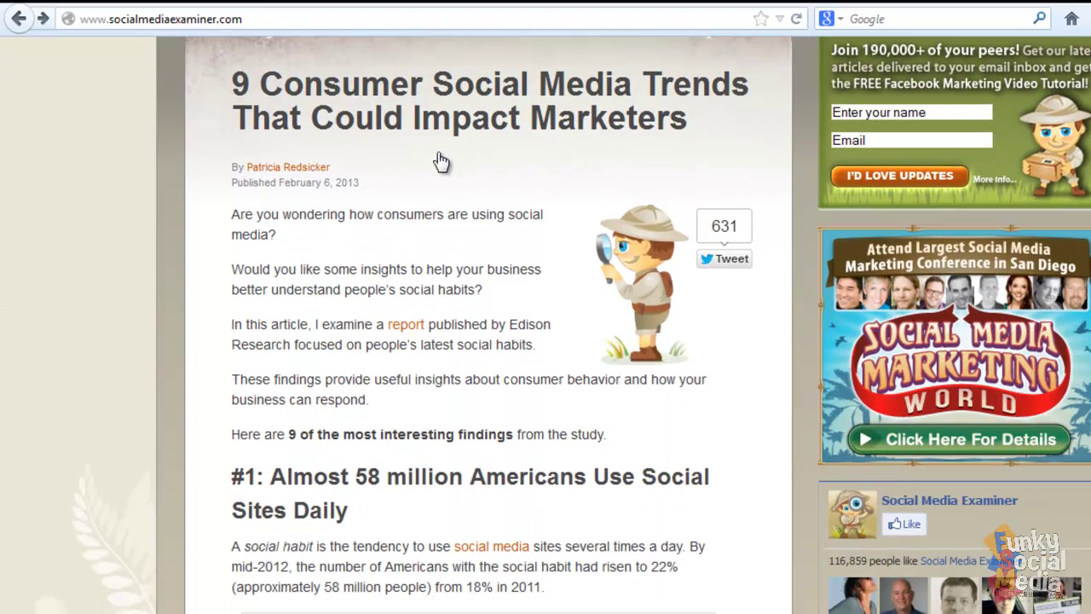
left_click(431, 312)
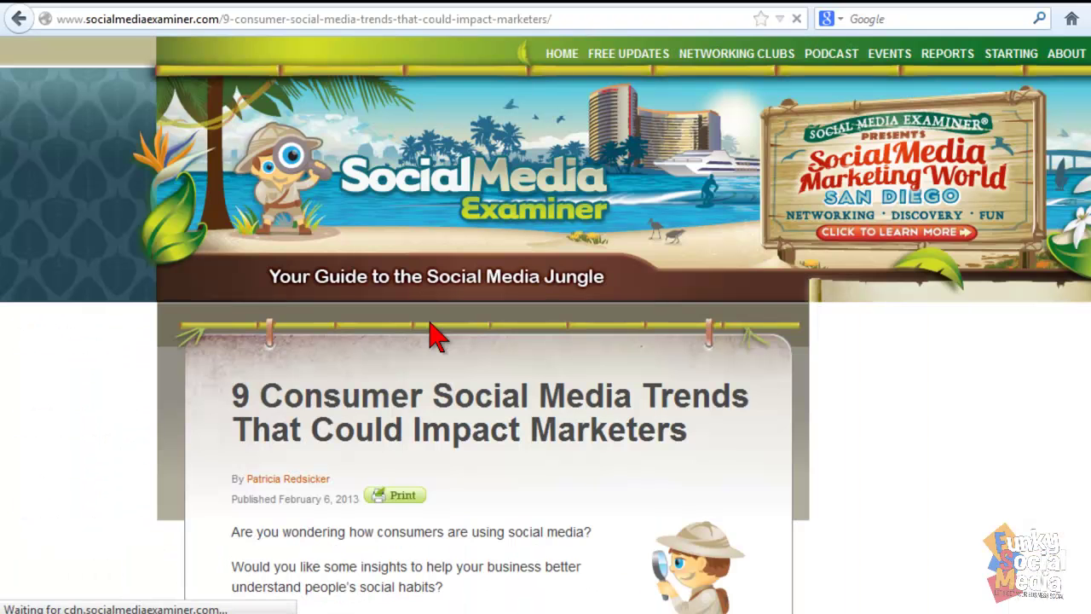
- Copy the article's web address and paste it as the link of the HootSuite message
scroll(596, 461, "down", 3)
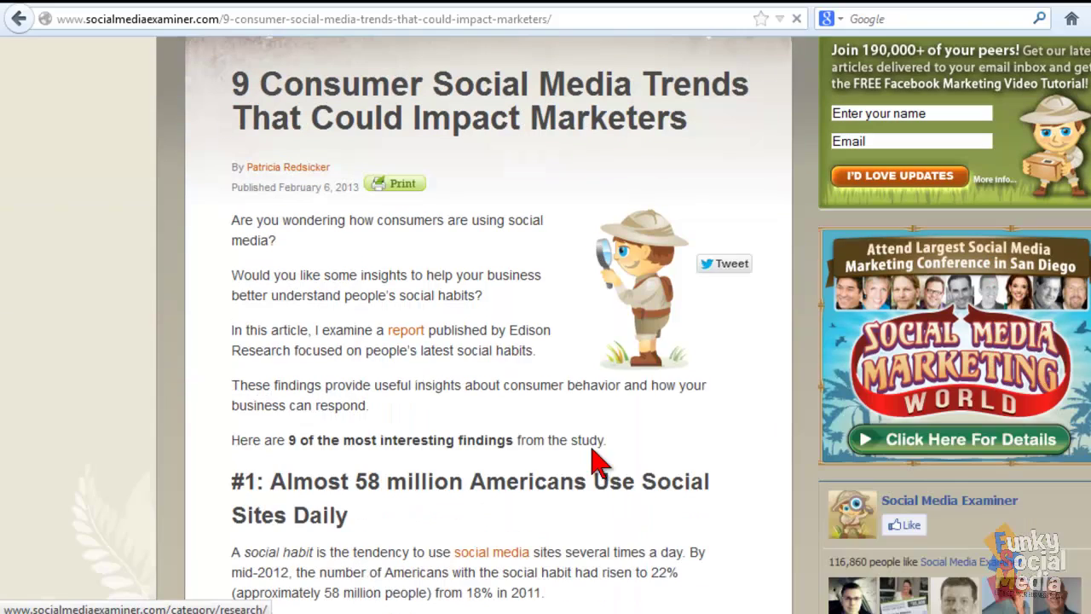
scroll(511, 433, "up", 1)
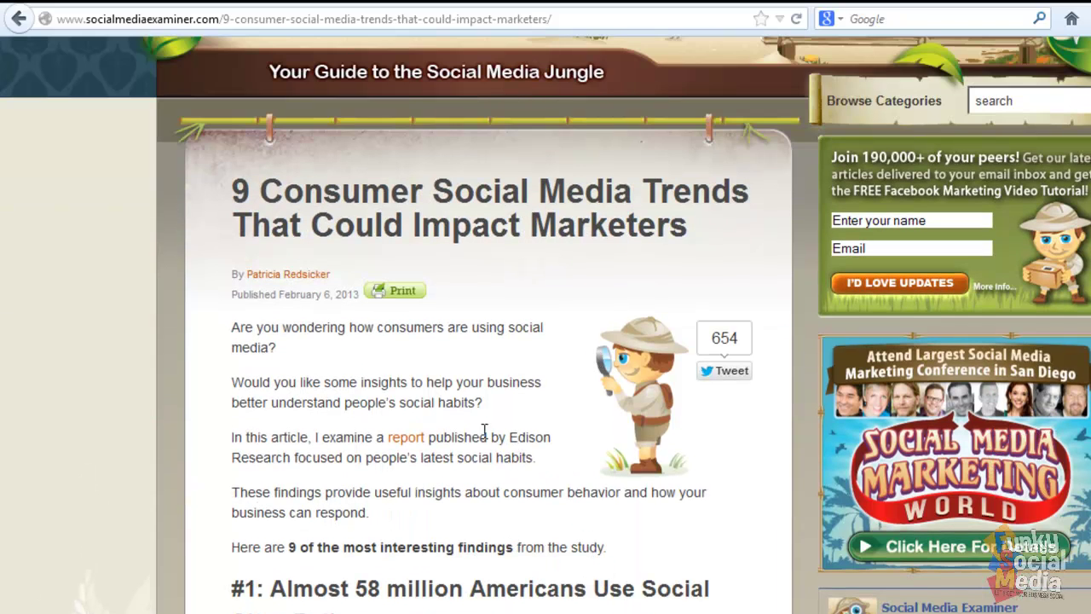
scroll(484, 431, "up", 2)
left_click_drag(554, 19, 101, 38)
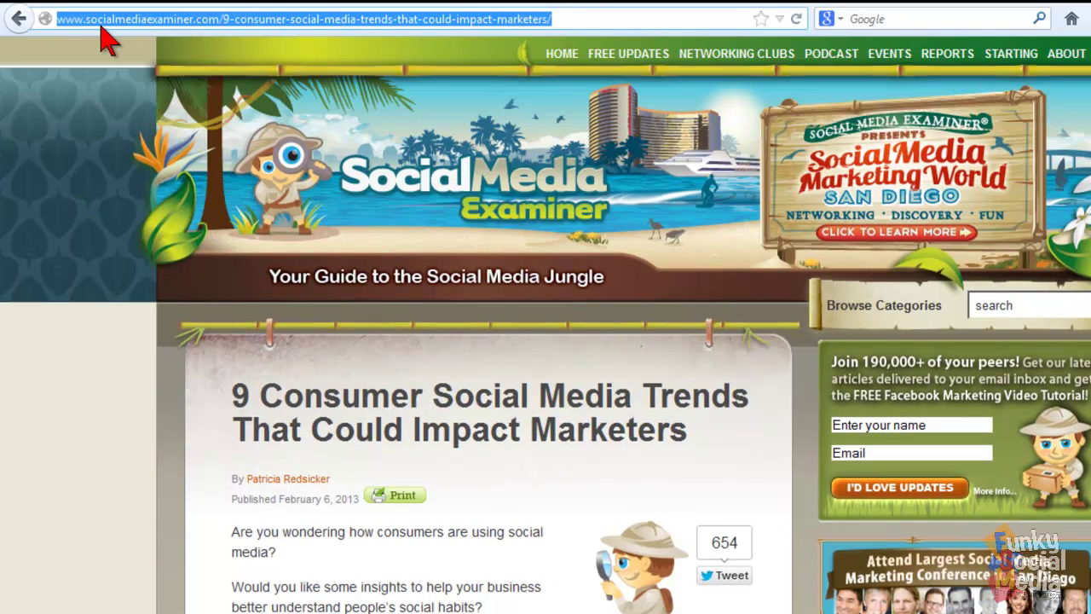
right_click(101, 39)
left_click(159, 88)
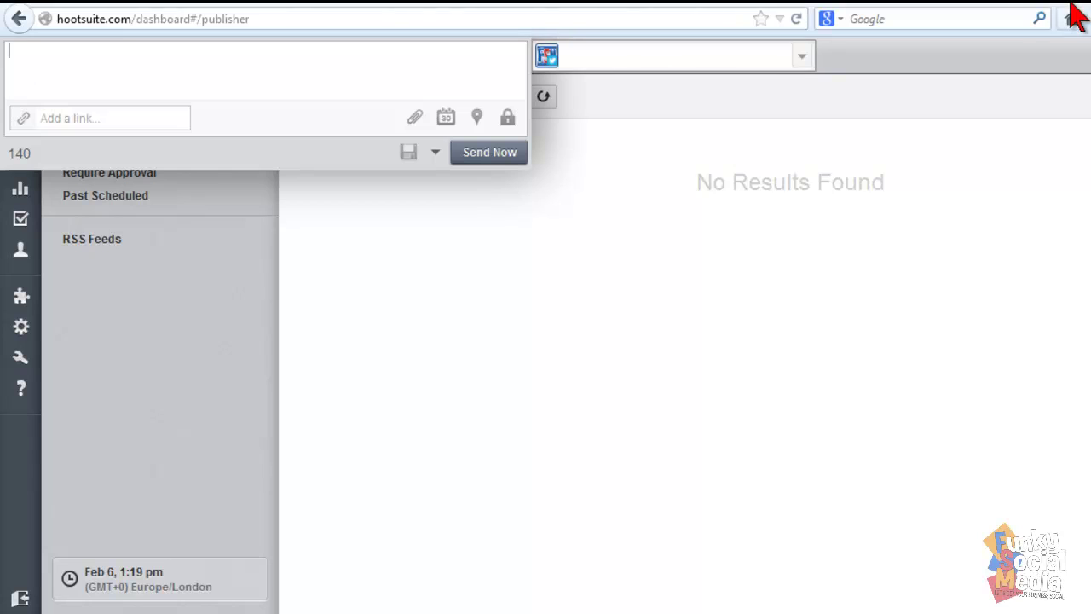
left_click(87, 119)
key("ctrl+v")
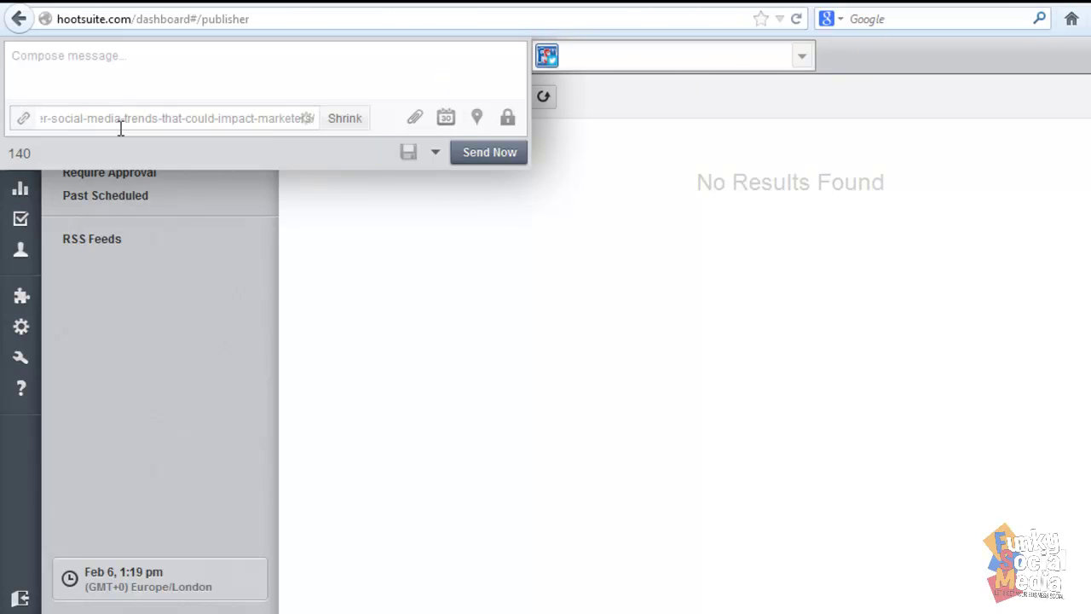
- Copy the article's headline into the message text and add ". A Worthwhile read:)" after it
key("alt+Tab")
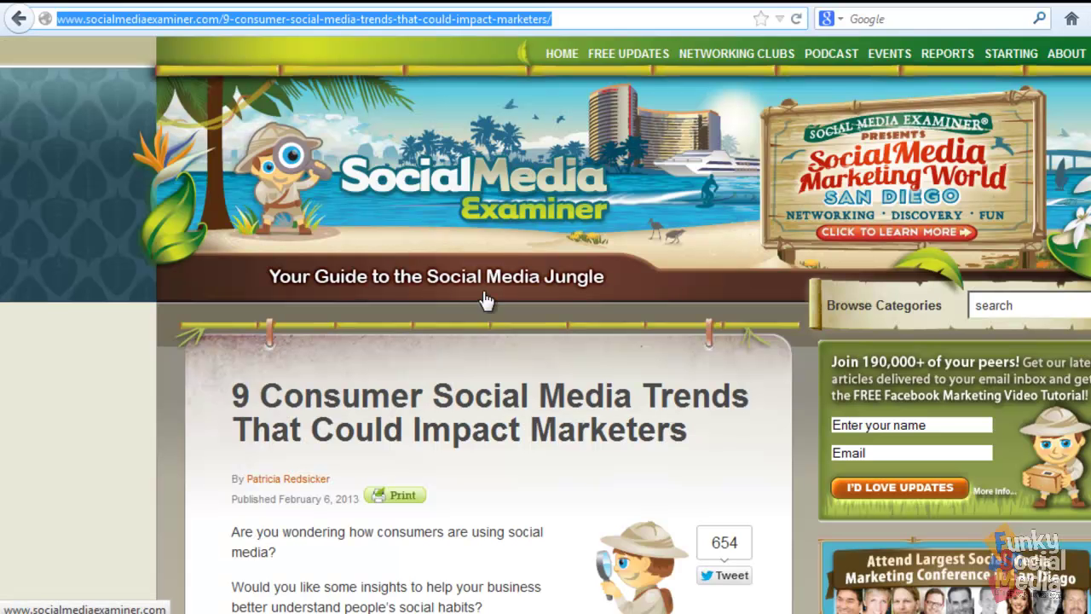
left_click_drag(689, 436, 239, 399)
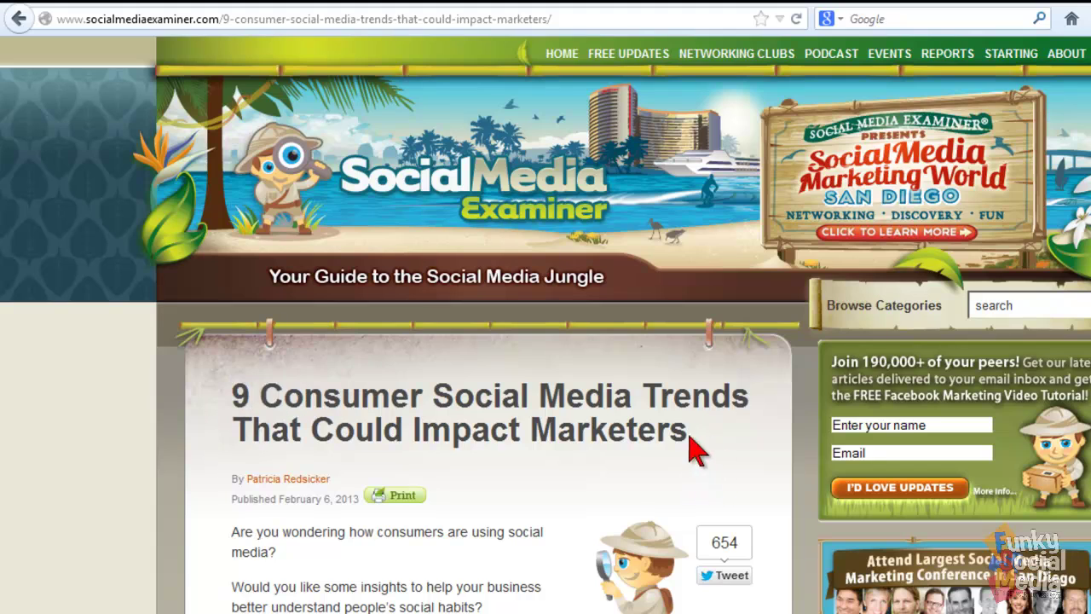
left_click_drag(691, 443, 243, 388)
right_click(261, 389)
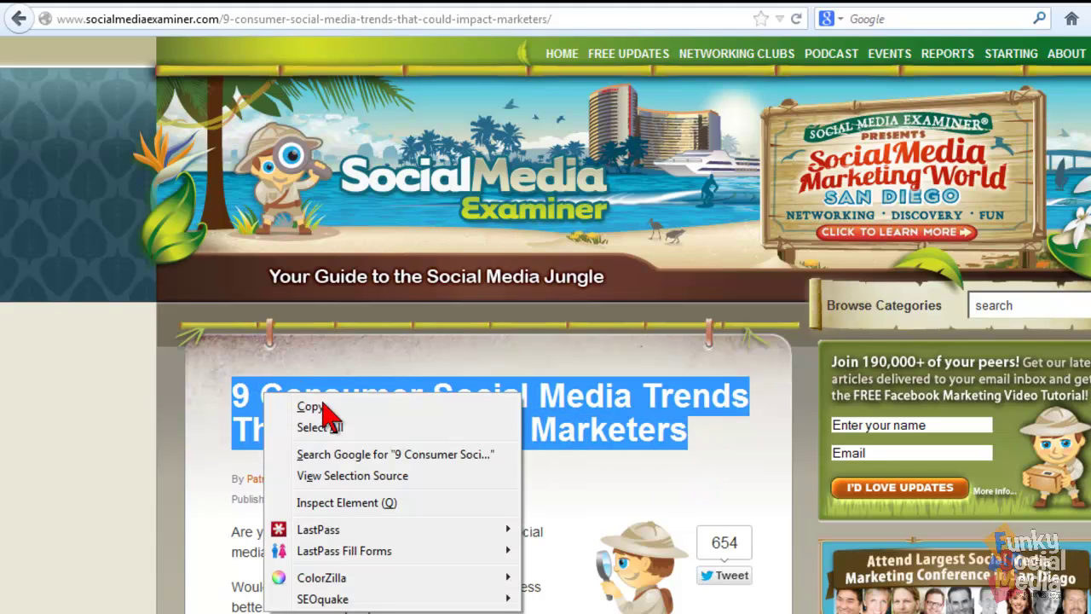
left_click(323, 401)
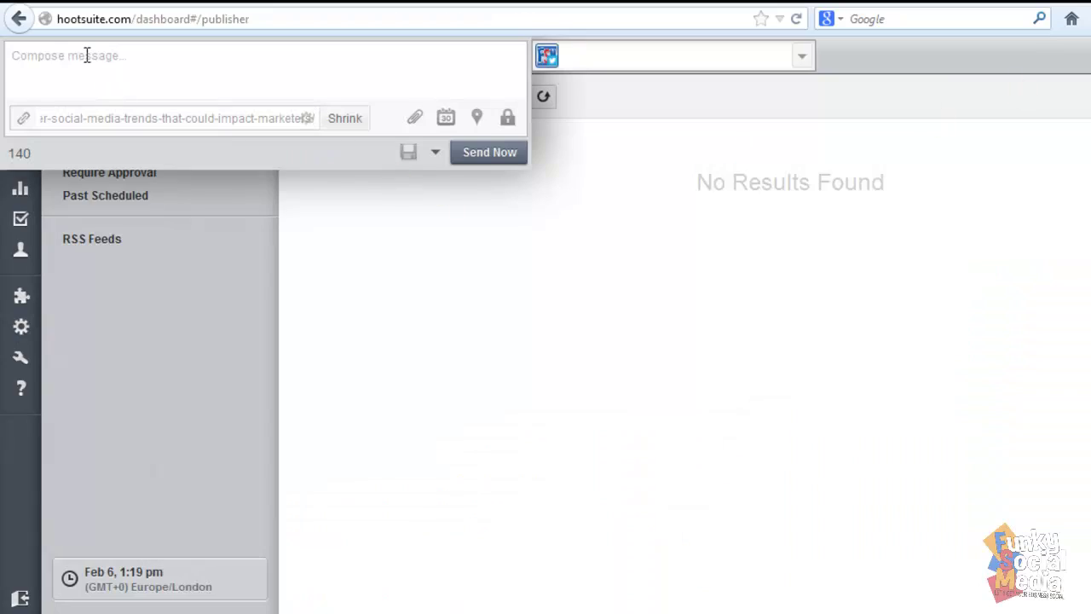
left_click(86, 55)
key("ctrl+v")
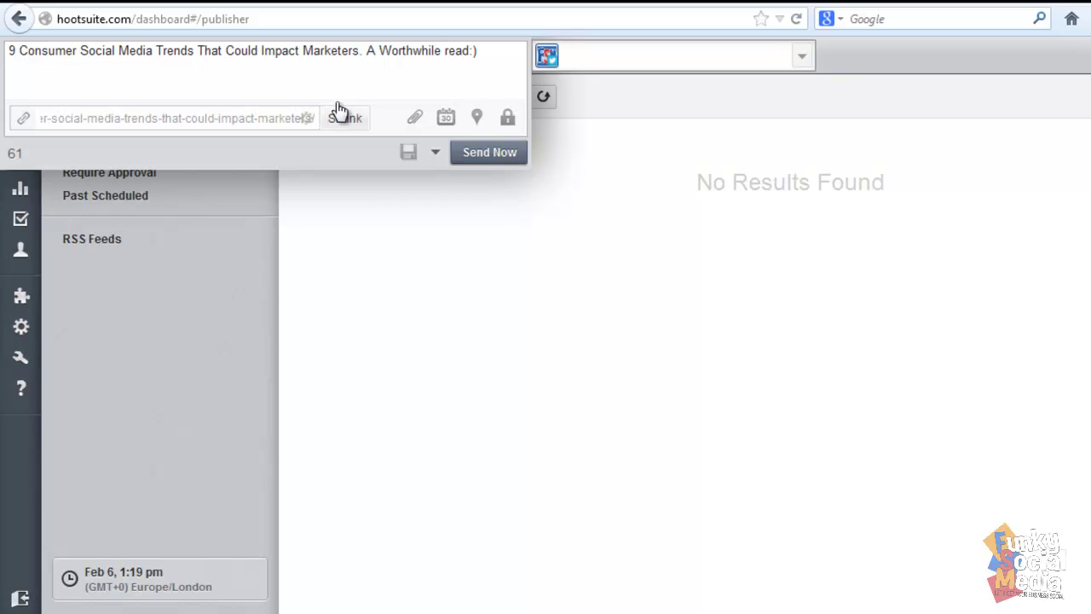
- Change "Worthwhile" to "worthwhile" in the message, and shrink the article link into the text
key("BackSpace")
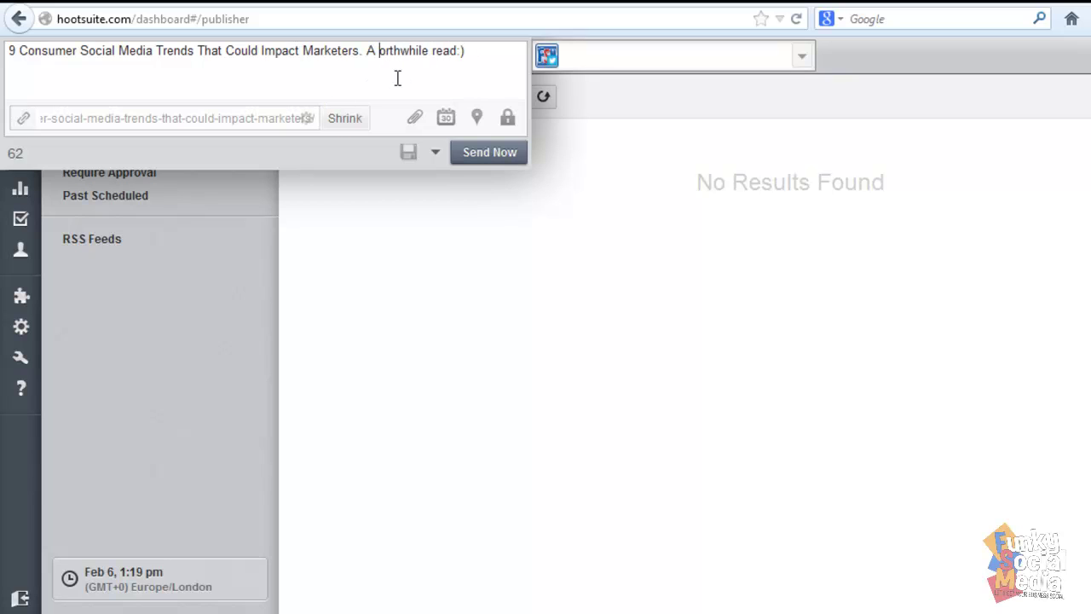
type("w")
left_click(345, 118)
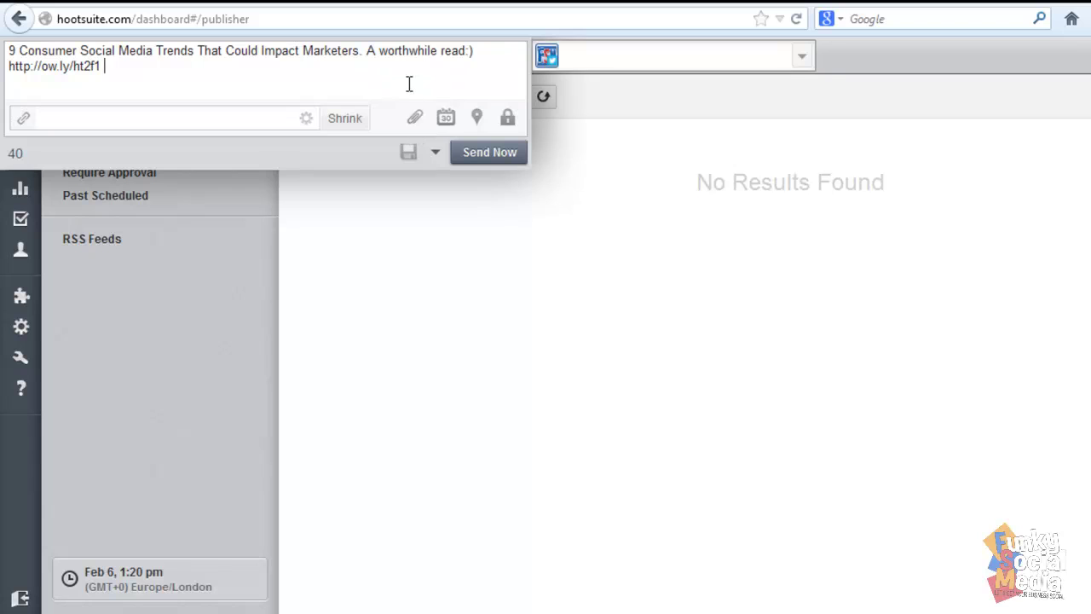
- Look at the photo and document upload options for the message and close them
left_click(414, 121)
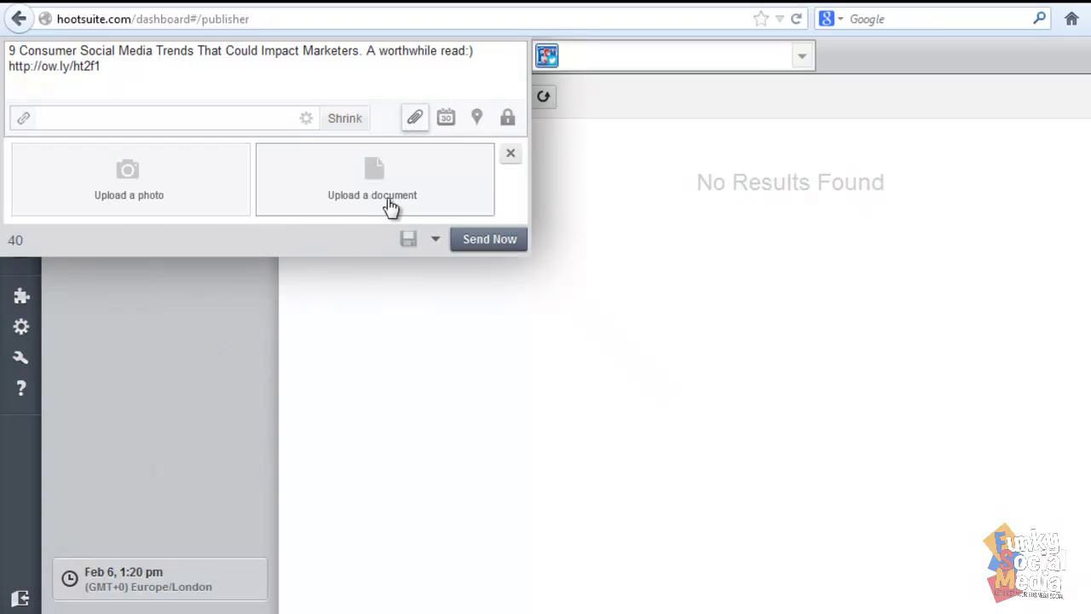
left_click(509, 155)
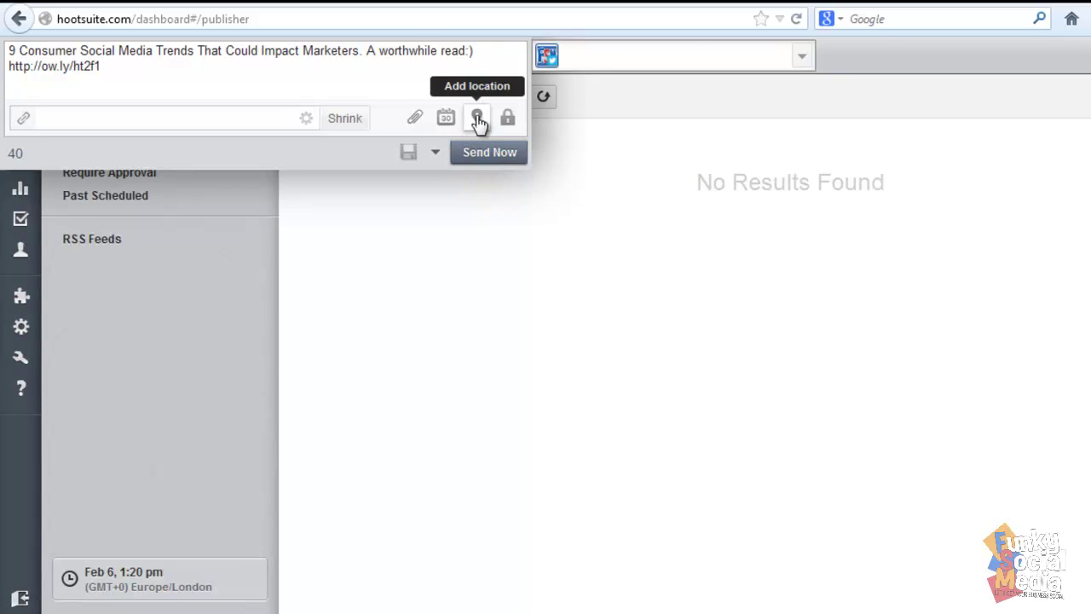
- Add the current location to the message by sharing it with hootsuite.com, and check the privacy and sharing options
left_click(478, 119)
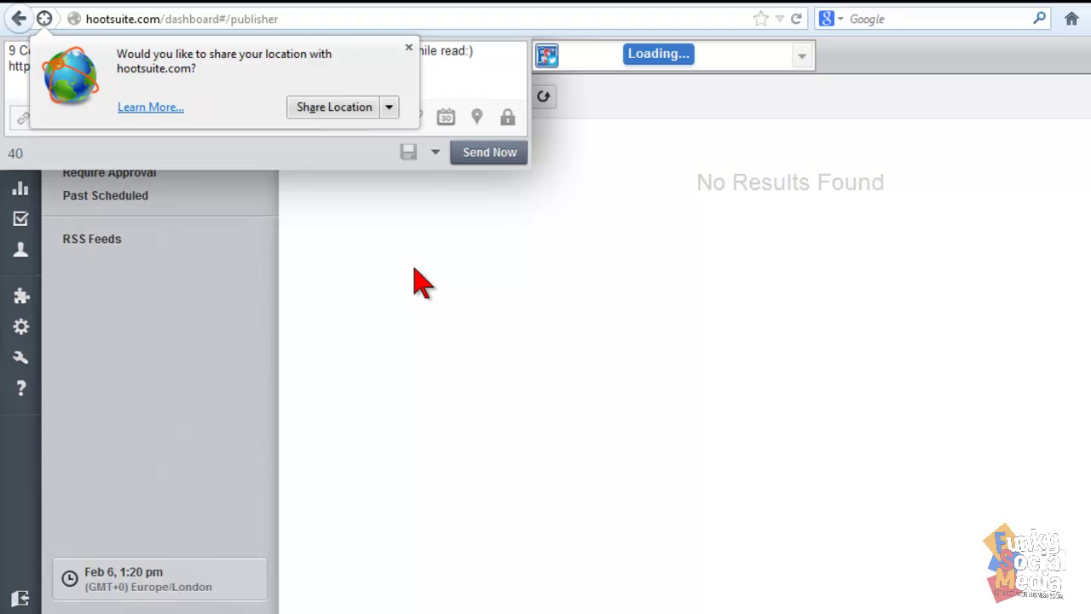
left_click(389, 108)
left_click(331, 113)
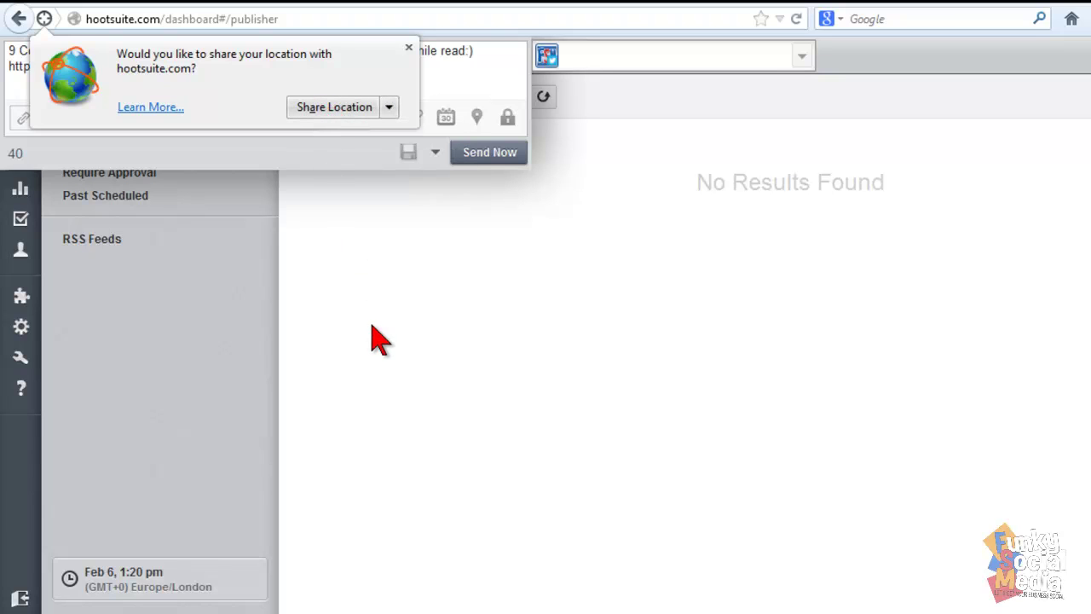
left_click(340, 111)
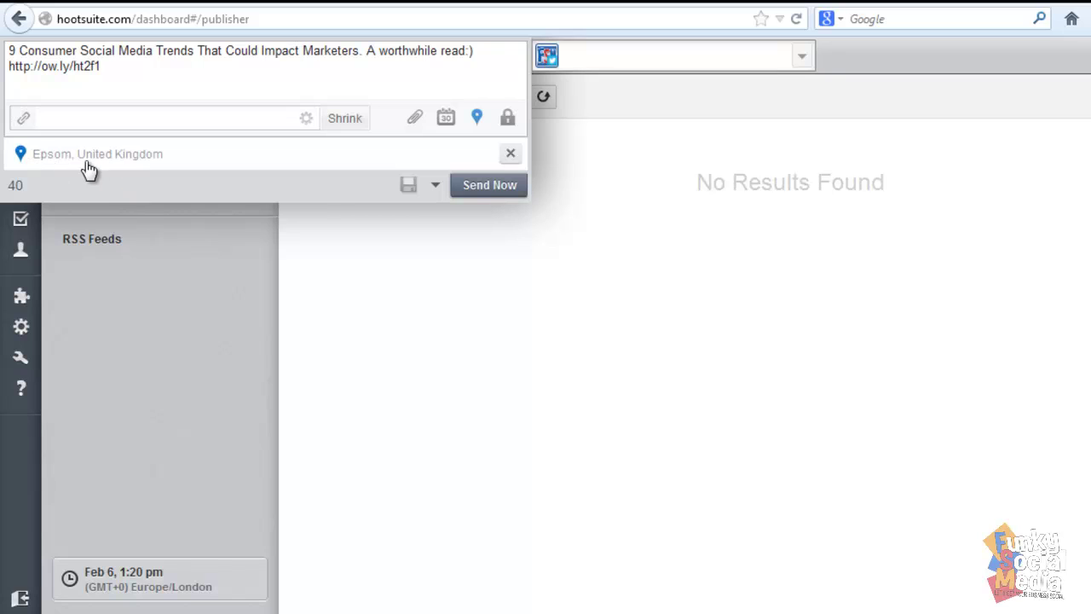
left_click(508, 120)
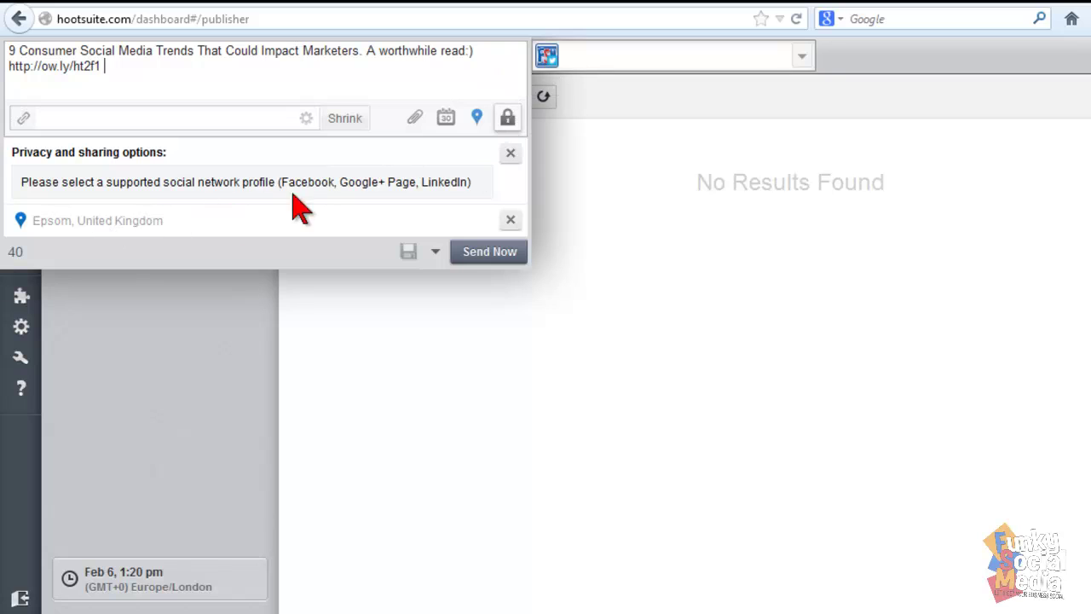
left_click(510, 153)
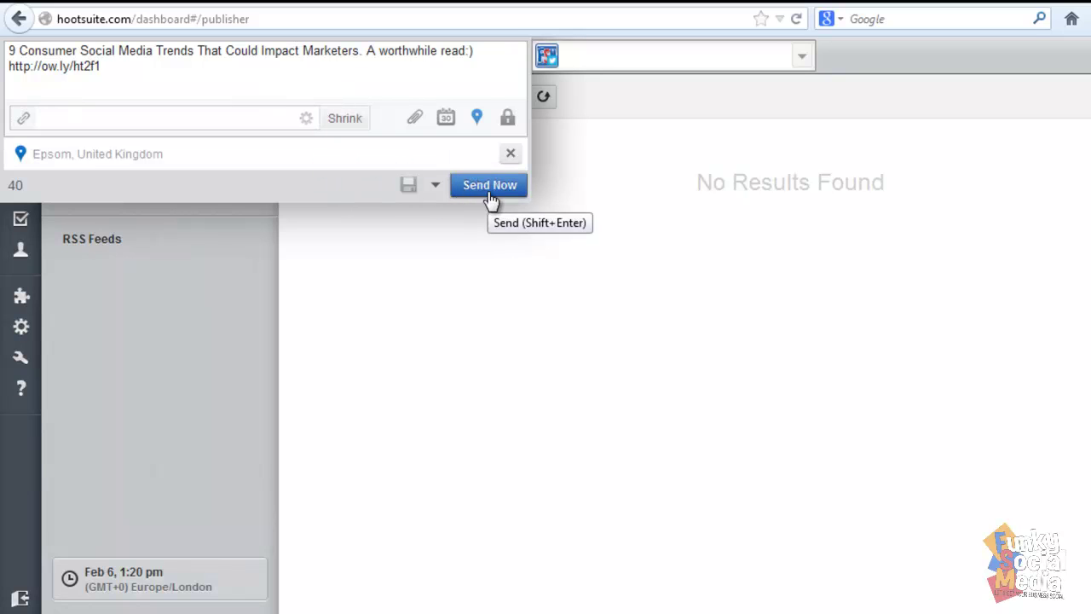
- Set the message's scheduled time to 4:00 PM on 2013-02-06 and request an email when it is sent
left_click(446, 120)
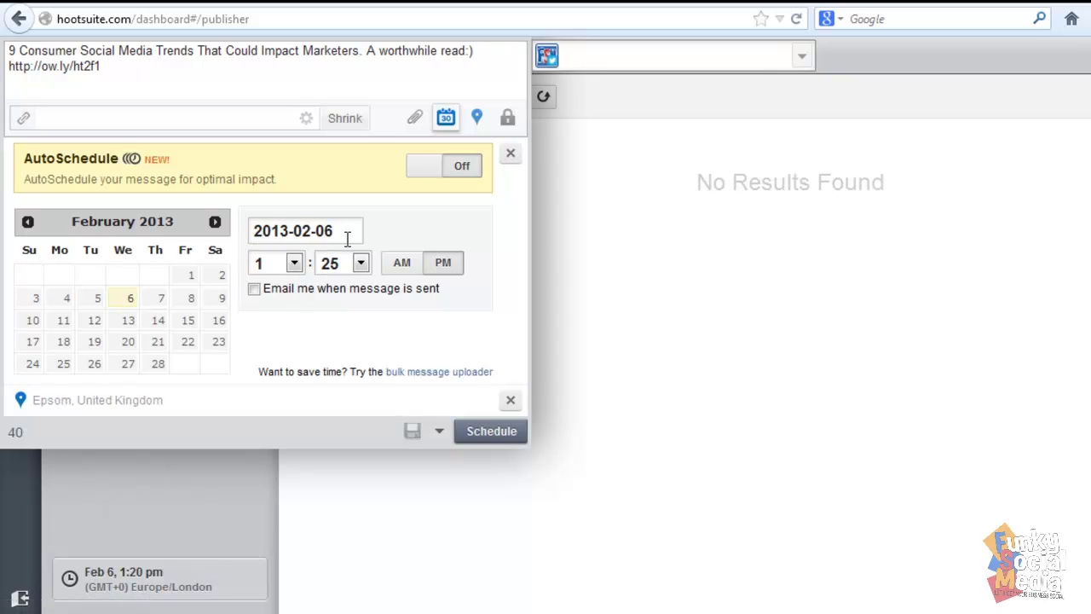
left_click_drag(346, 232, 251, 231)
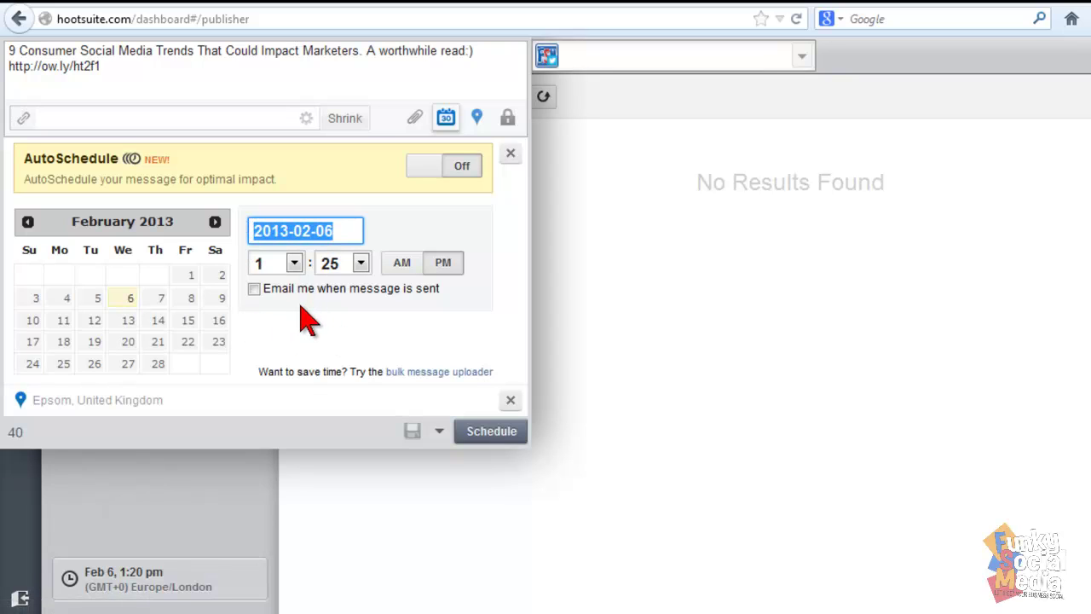
left_click(295, 264)
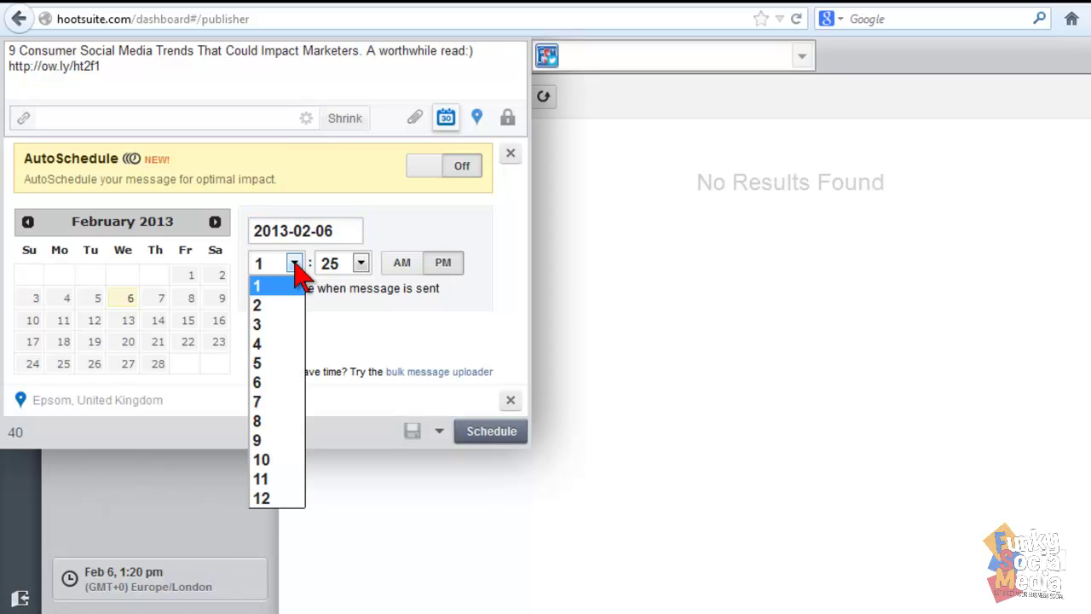
left_click(262, 343)
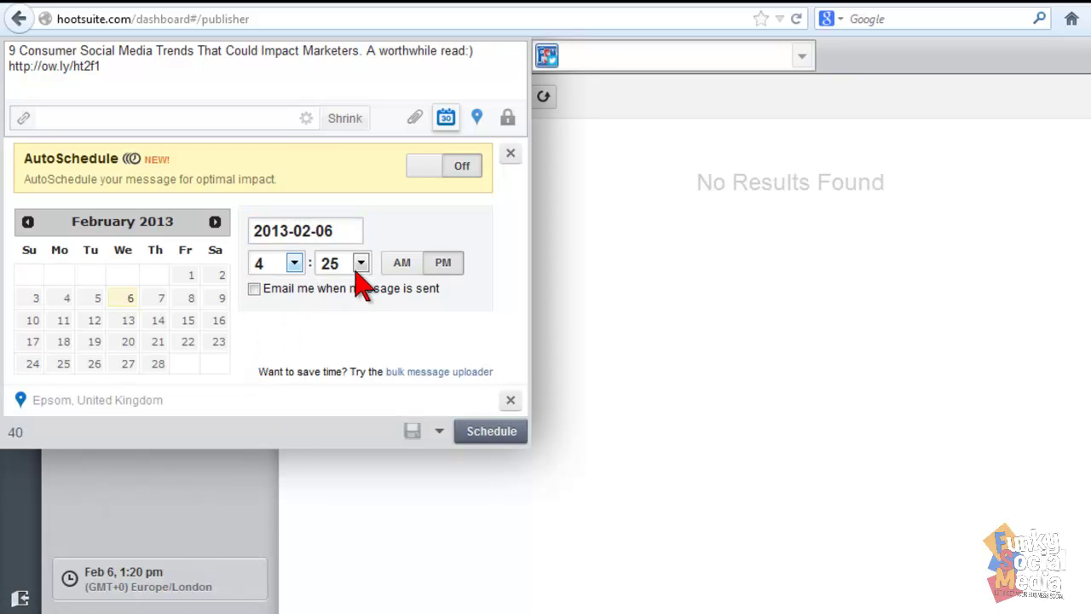
left_click(362, 263)
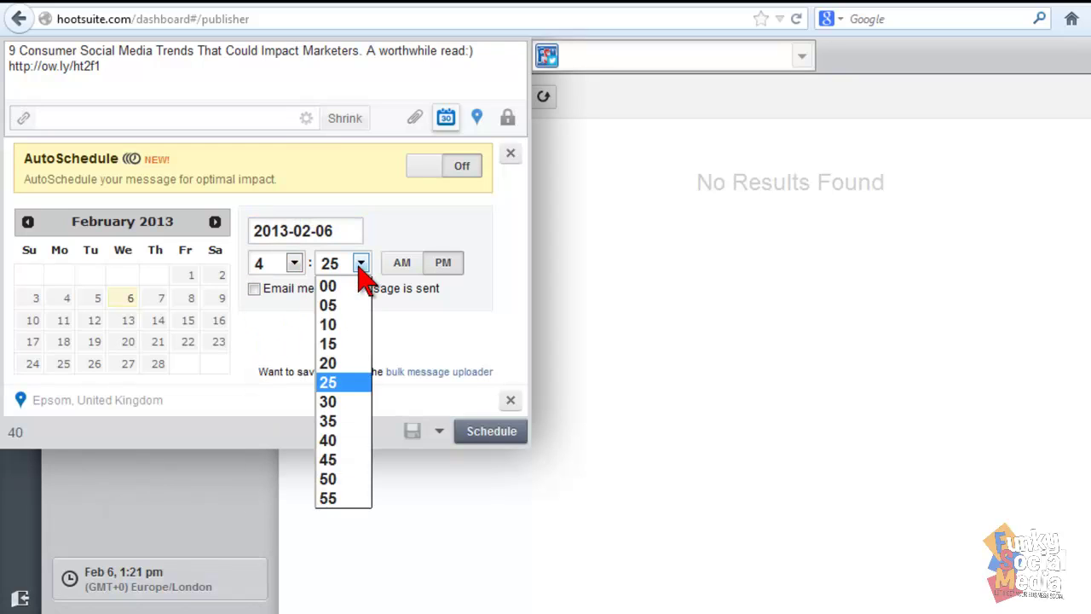
left_click(332, 284)
left_click(443, 264)
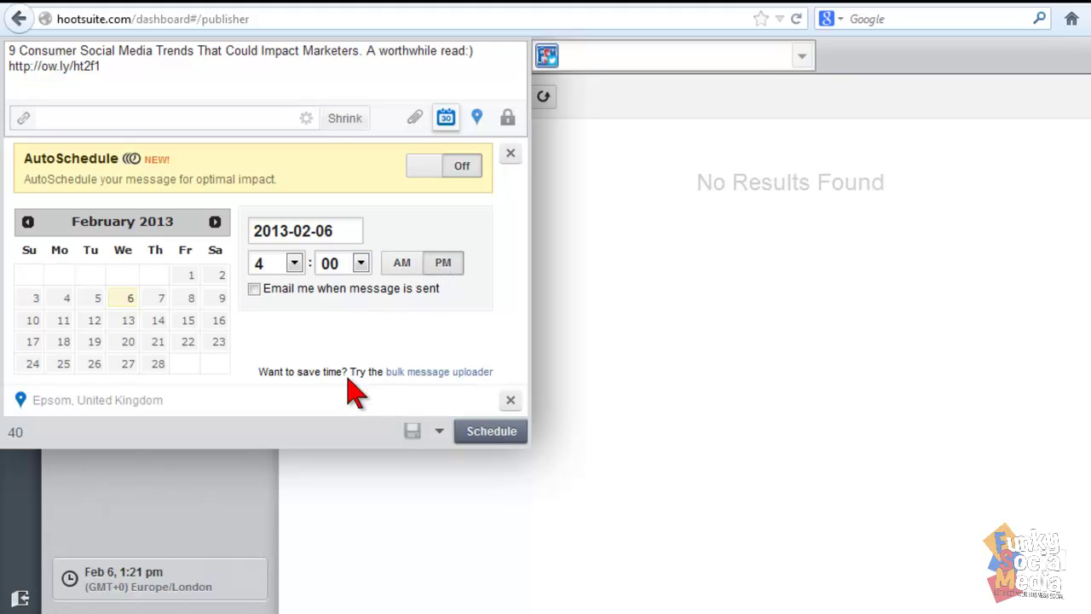
left_click(254, 289)
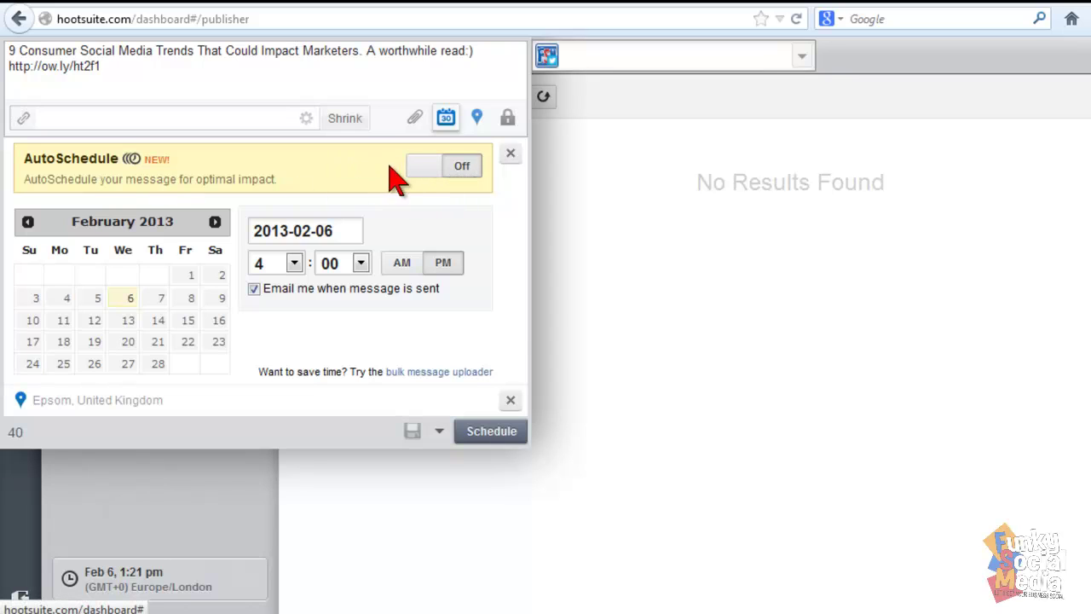
- Turn on AutoSchedule for the message and submit it to the publishing queue
left_click(424, 165)
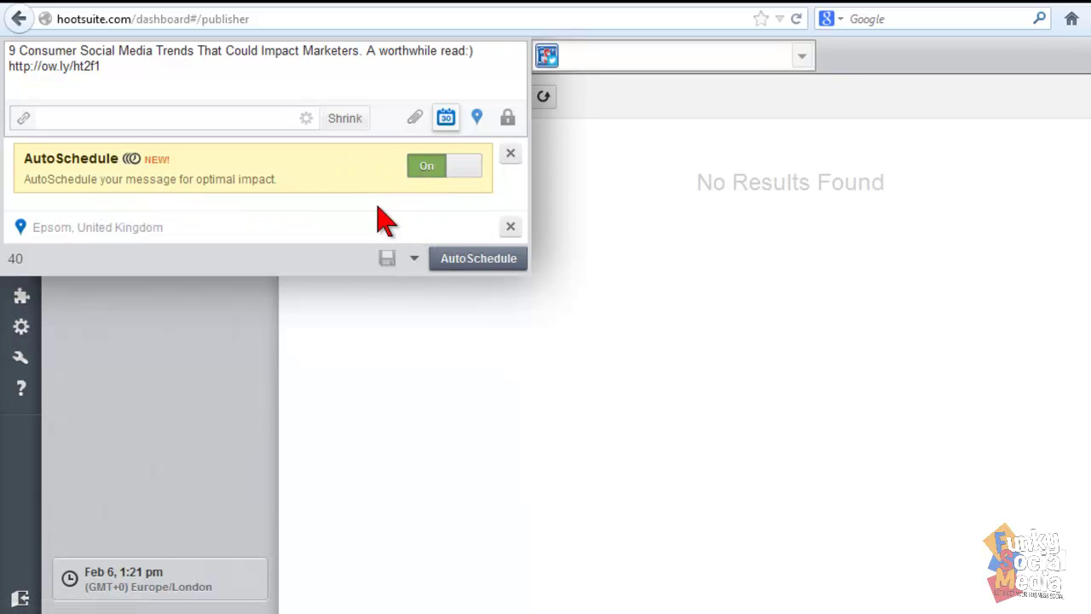
left_click(457, 166)
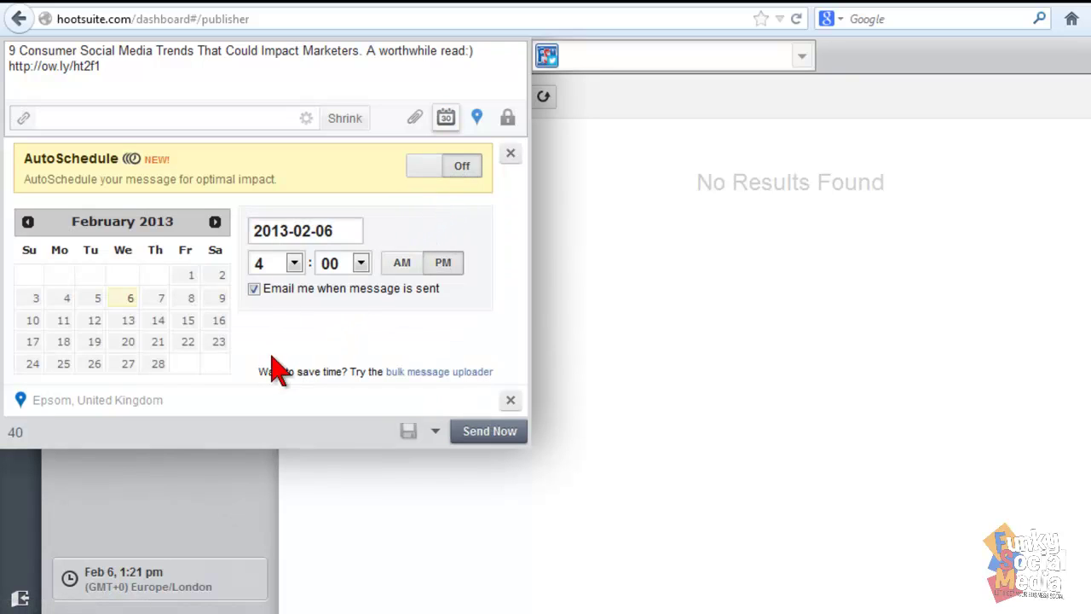
left_click(426, 164)
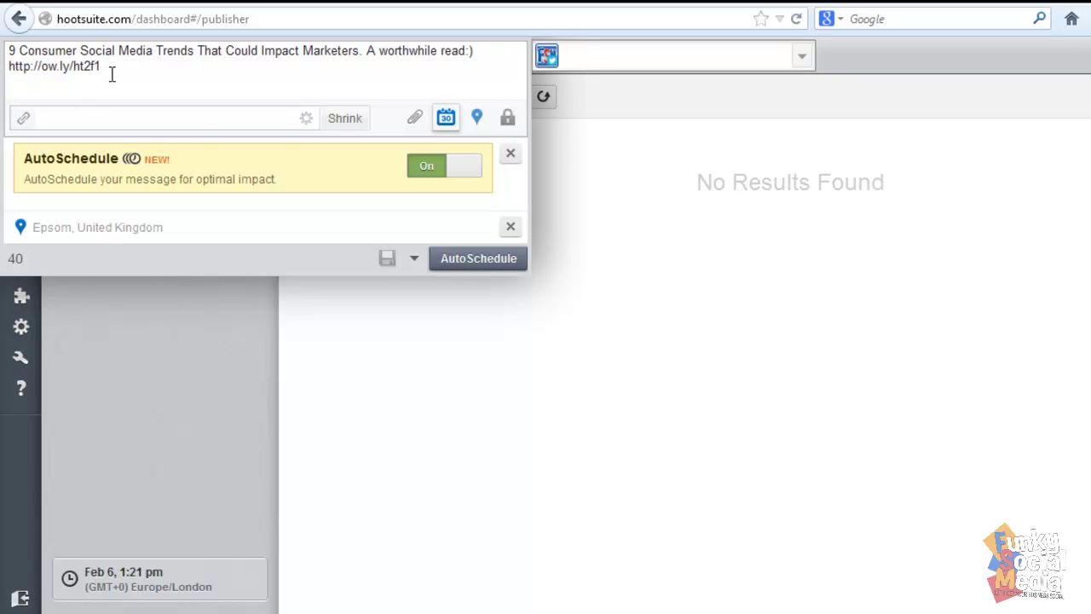
left_click(455, 117)
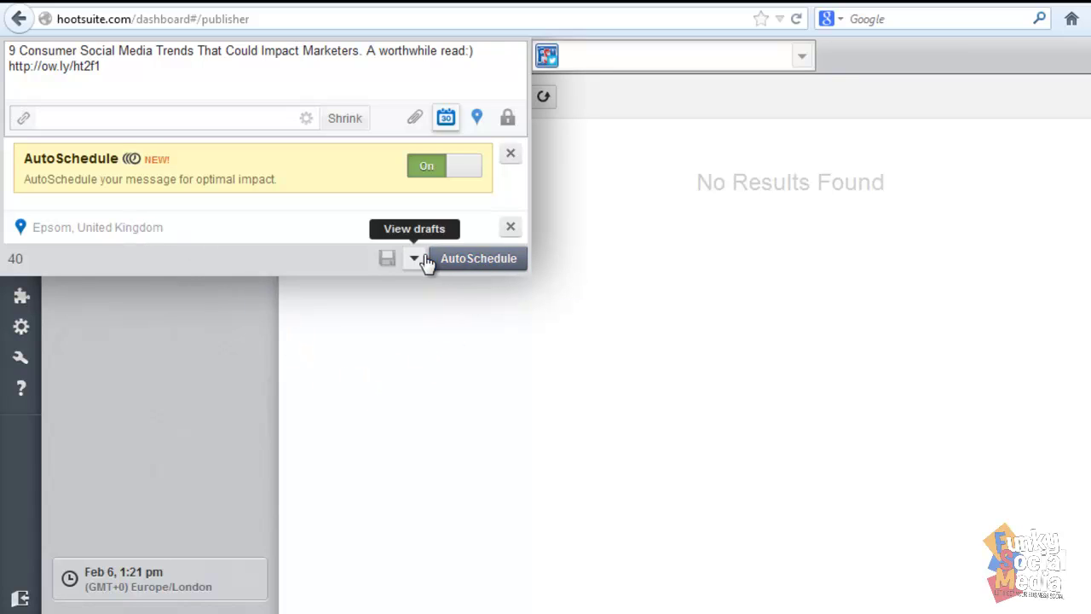
left_click(487, 266)
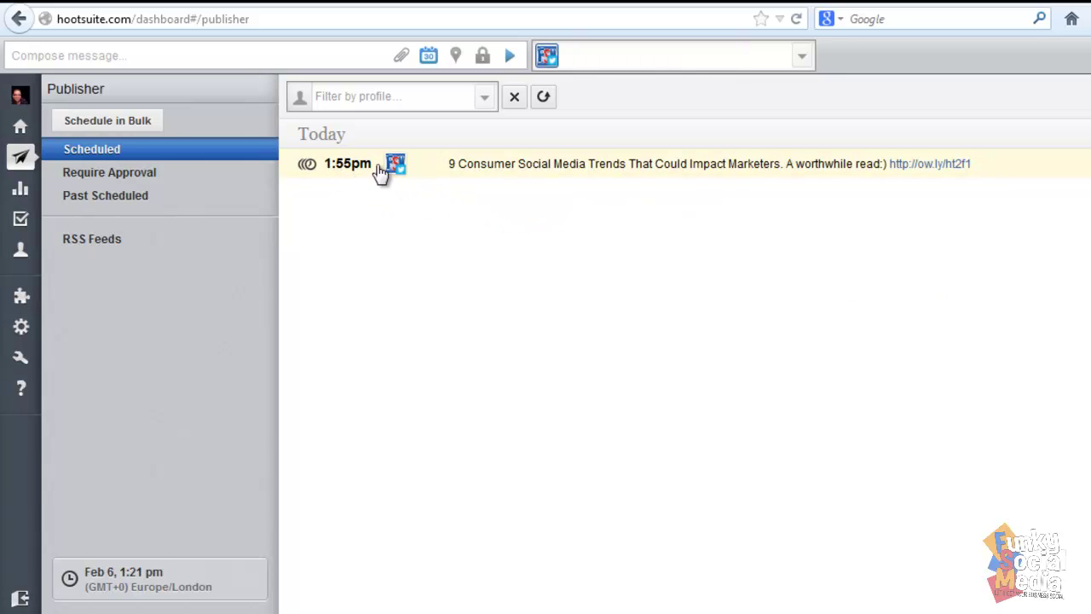
- Edit the scheduled message in the Publisher, set its time to 4:00 PM and save the changes
left_click(23, 157)
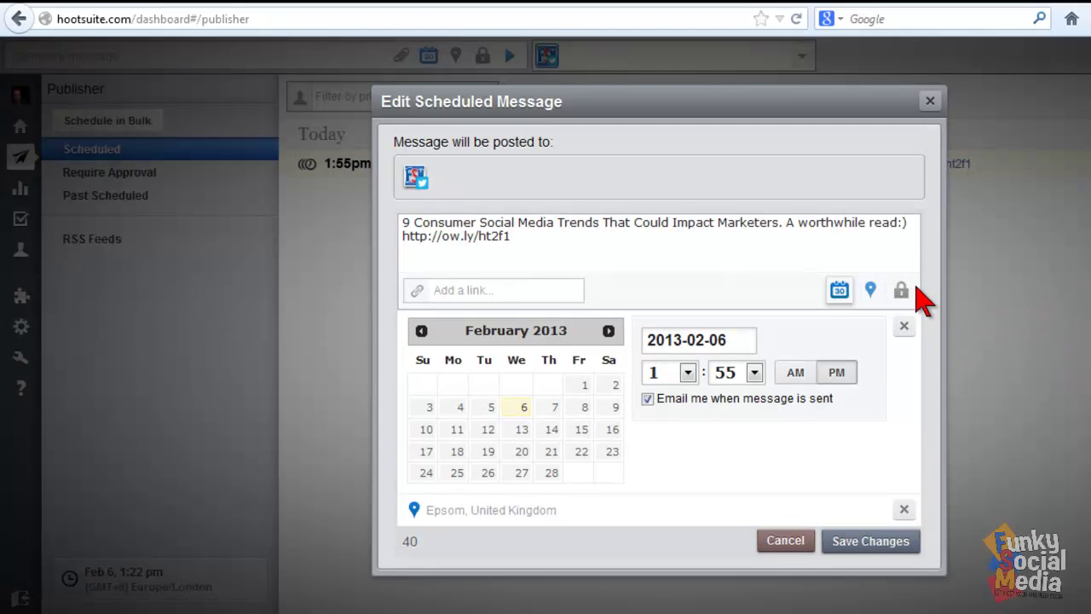
left_click(684, 372)
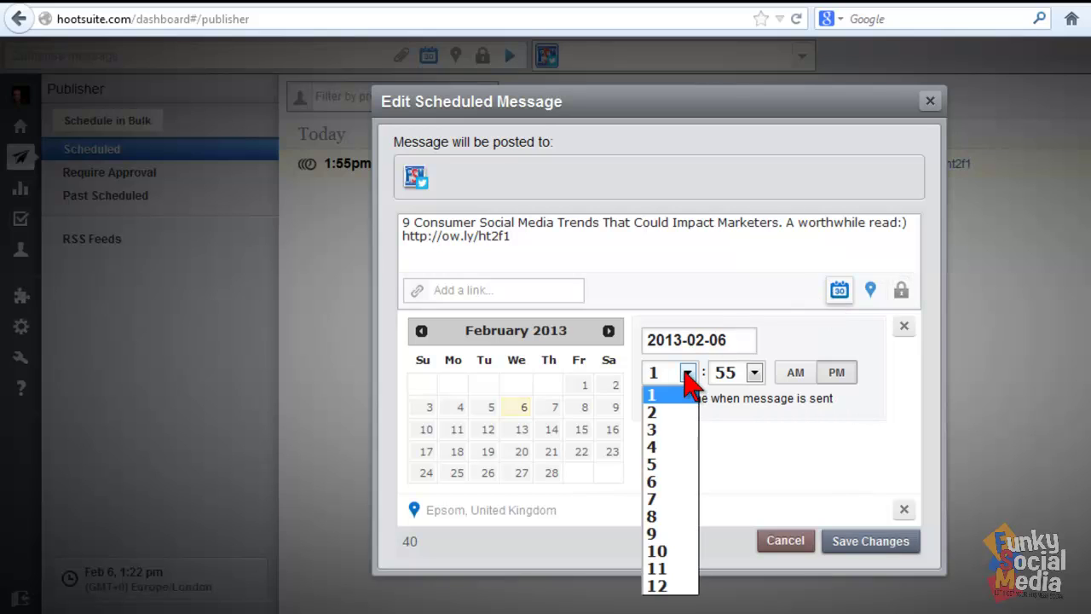
left_click(665, 445)
left_click(754, 373)
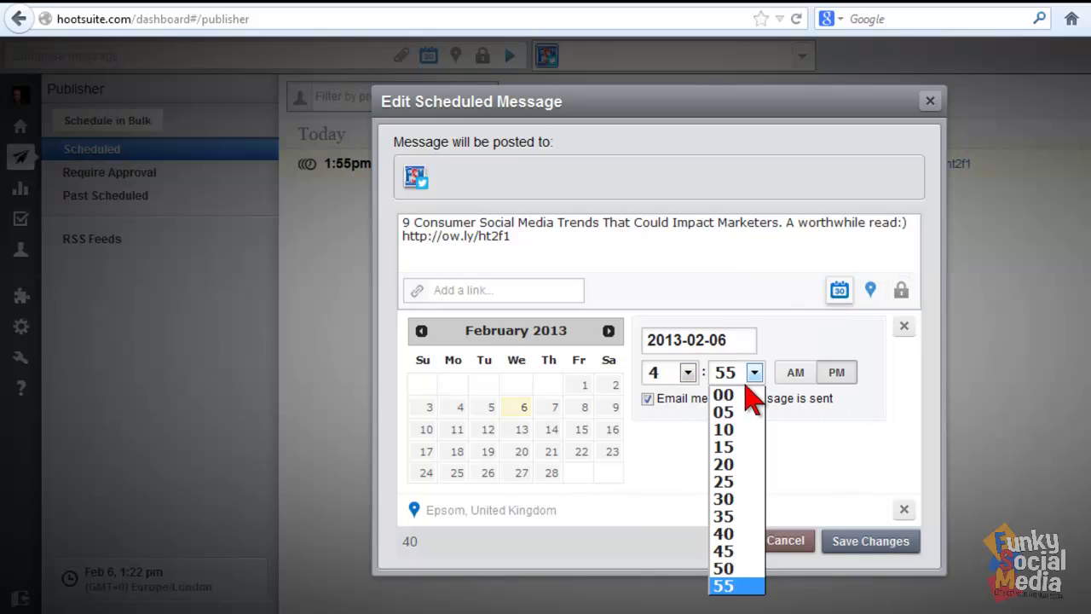
left_click(743, 392)
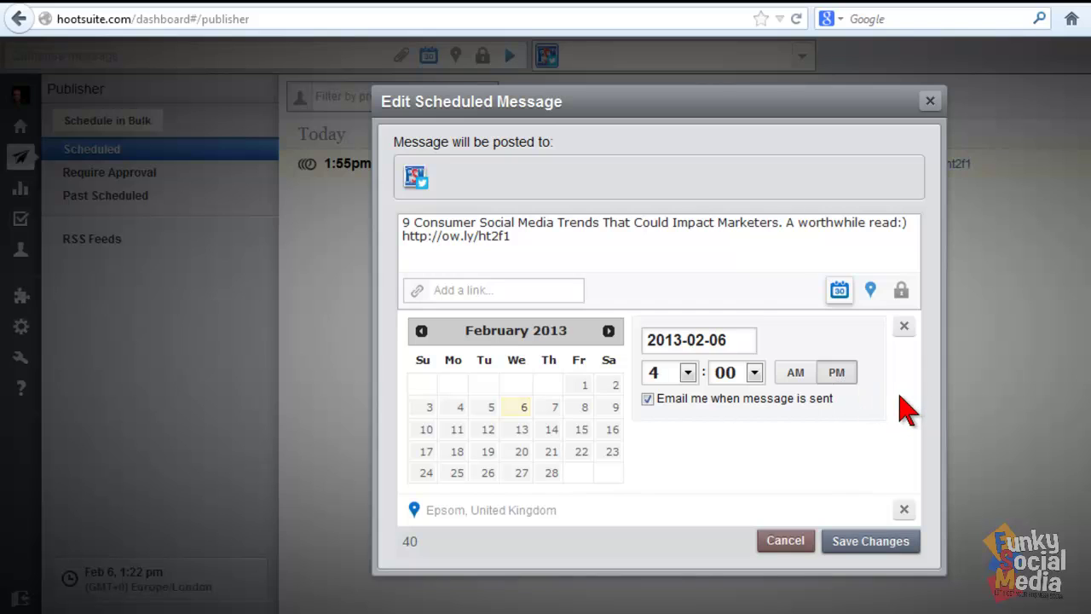
left_click(871, 541)
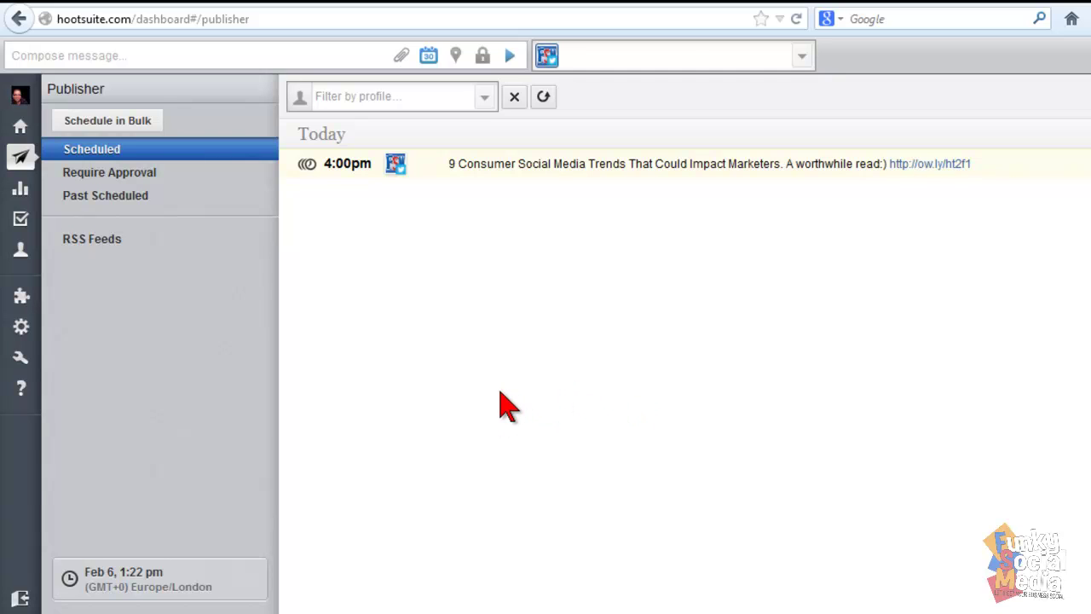
- View the RSS/Atom feed settings from the Publisher and close them
left_click(102, 243)
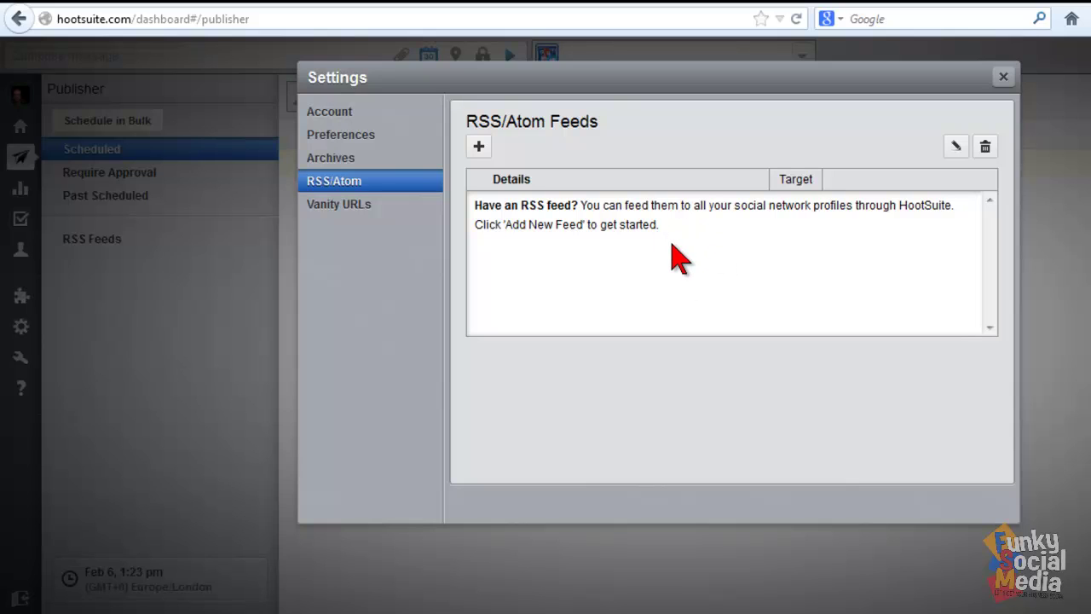
left_click(1003, 77)
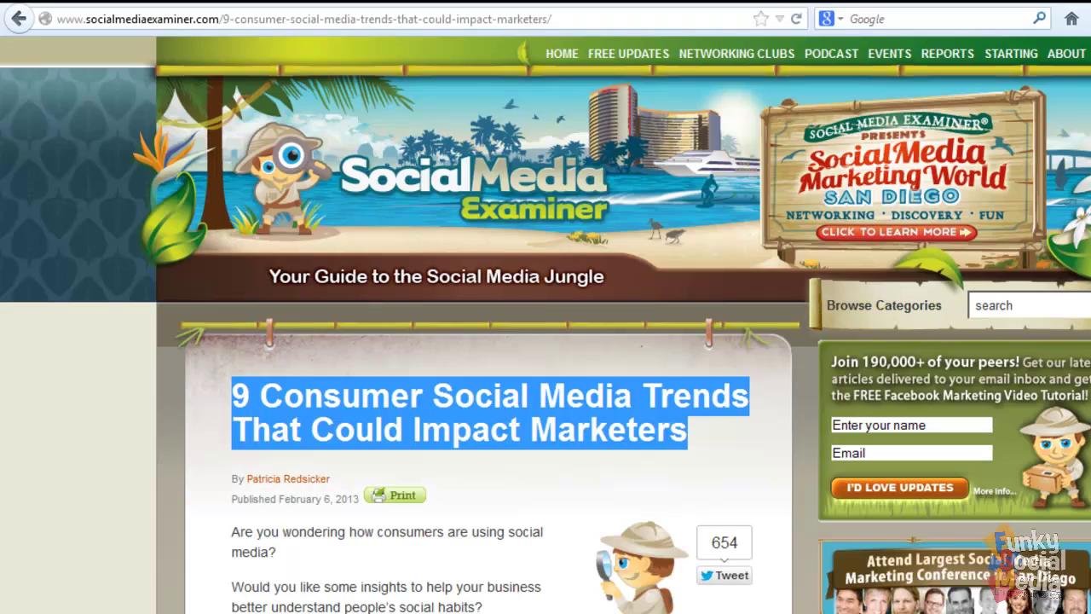
- Switch to the Social Media Examiner article, open the site's RSS feed and browse through its entries
scroll(545, 324, "down", 20)
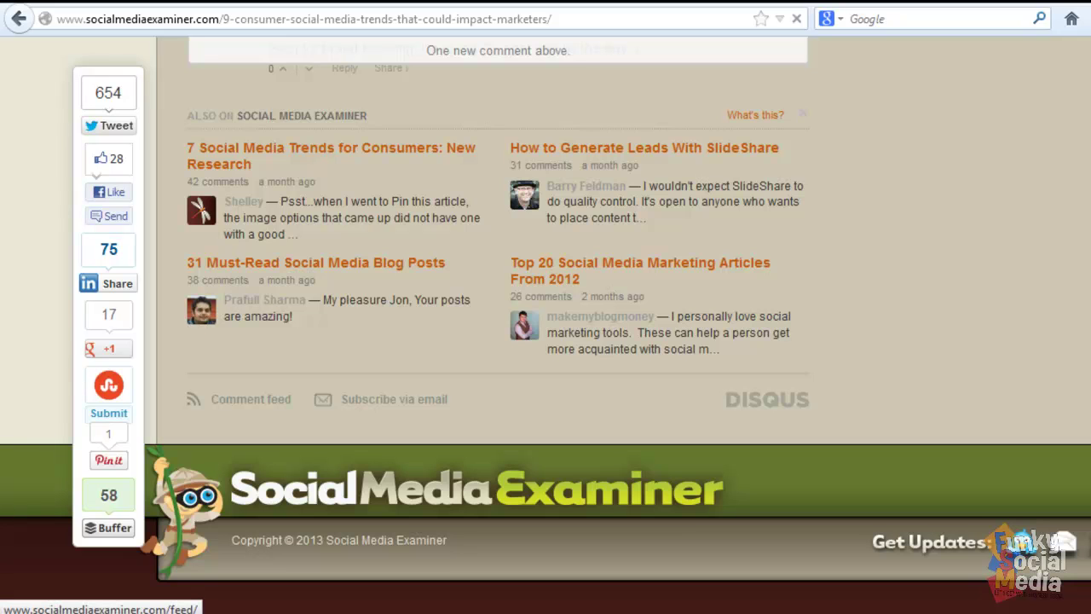
left_click(251, 399)
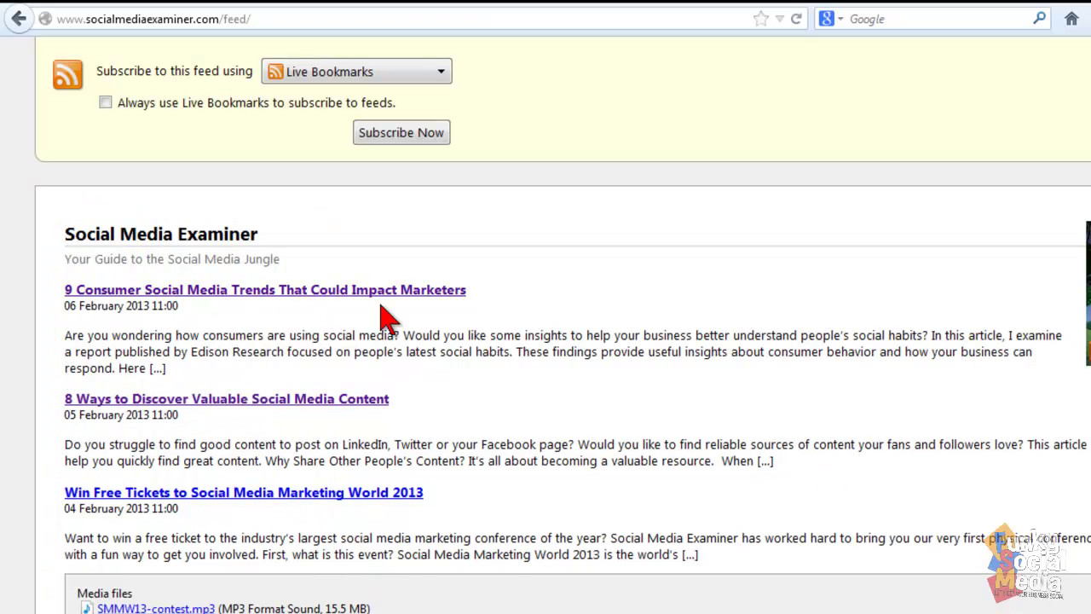
scroll(383, 317, "down", 20)
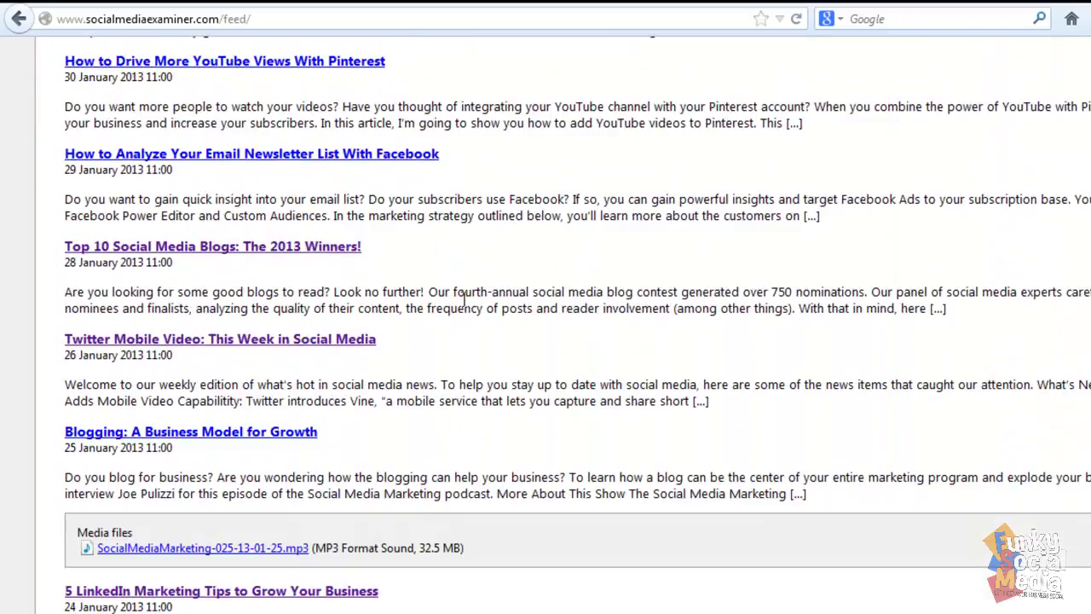
scroll(465, 299, "down", 20)
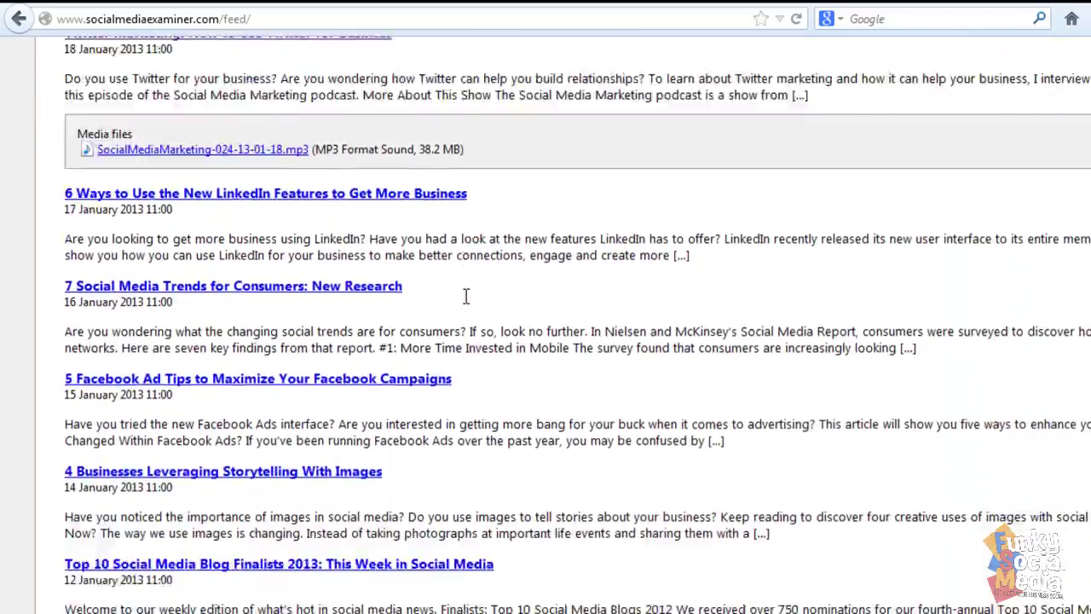
scroll(466, 296, "down", 8)
scroll(495, 401, "up", 2)
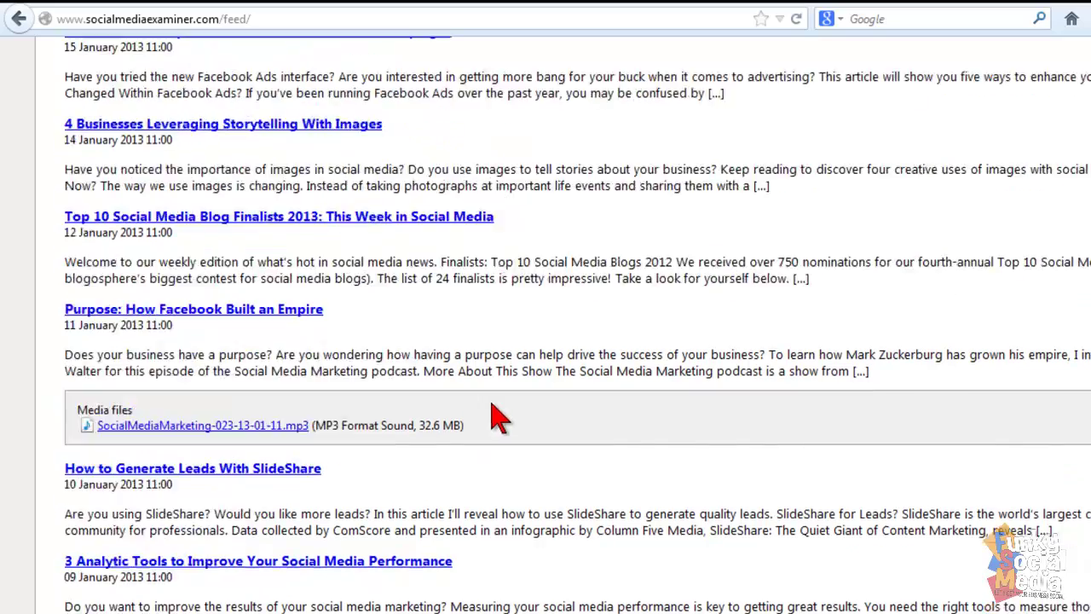
scroll(499, 418, "up", 20)
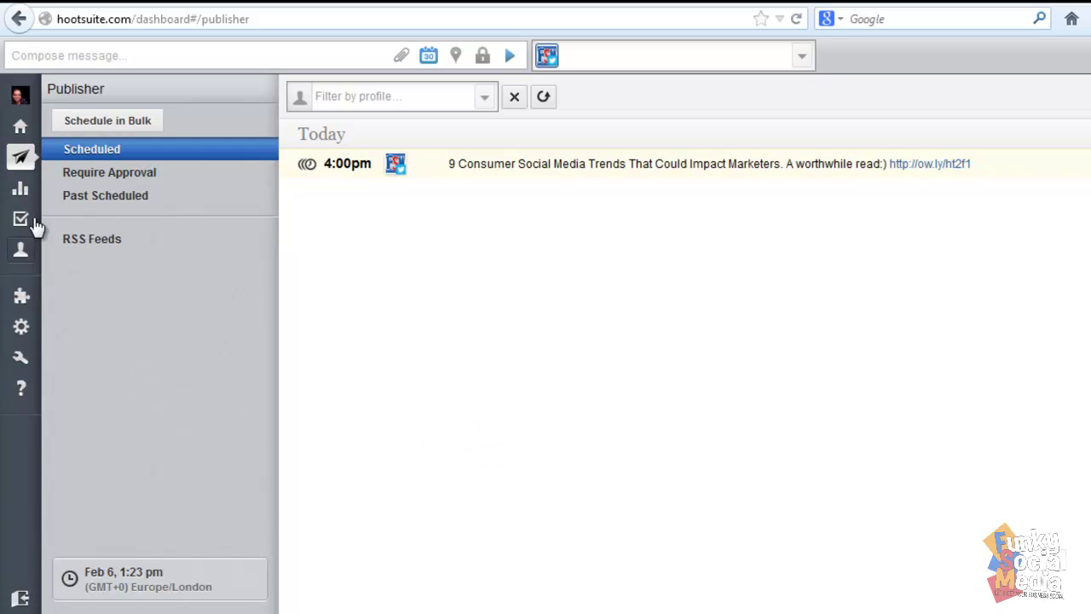
- Switch back to HootSuite and look at the Analytics reports and the Assignments section
mouse_move(22, 195)
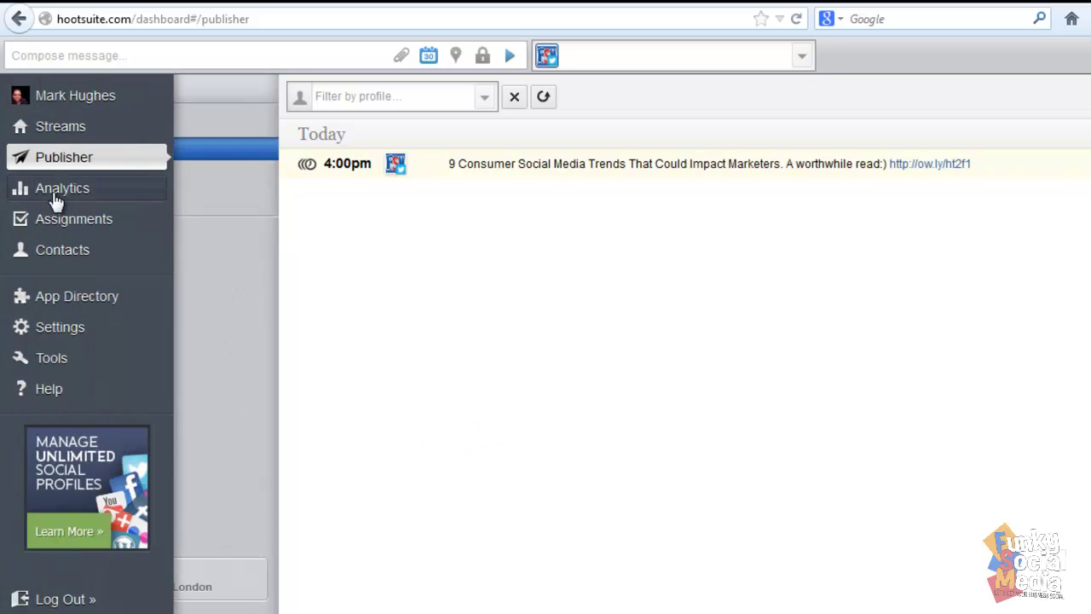
left_click(53, 197)
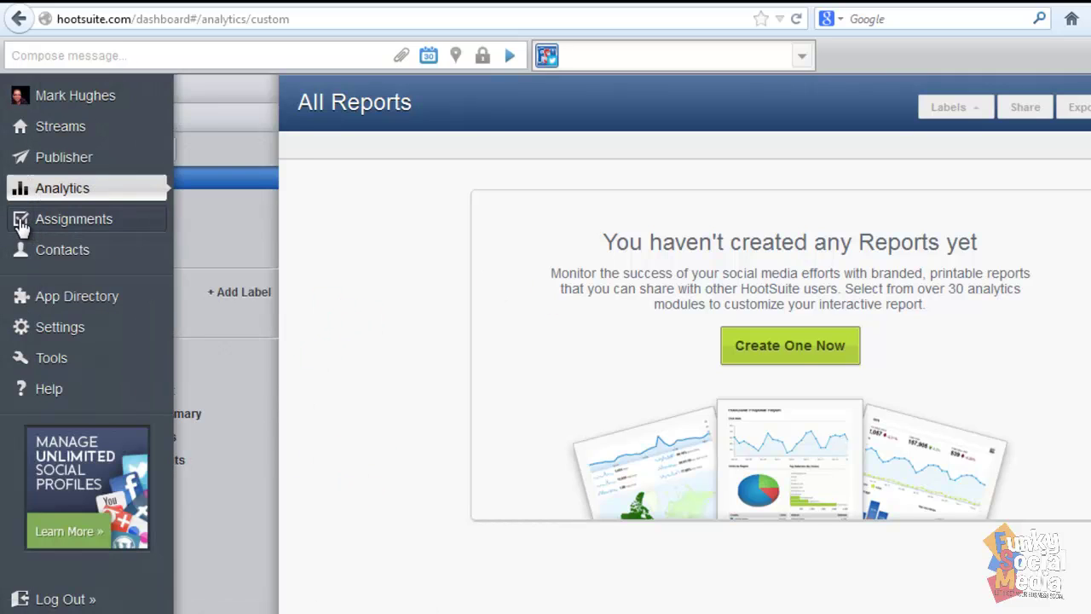
left_click(23, 225)
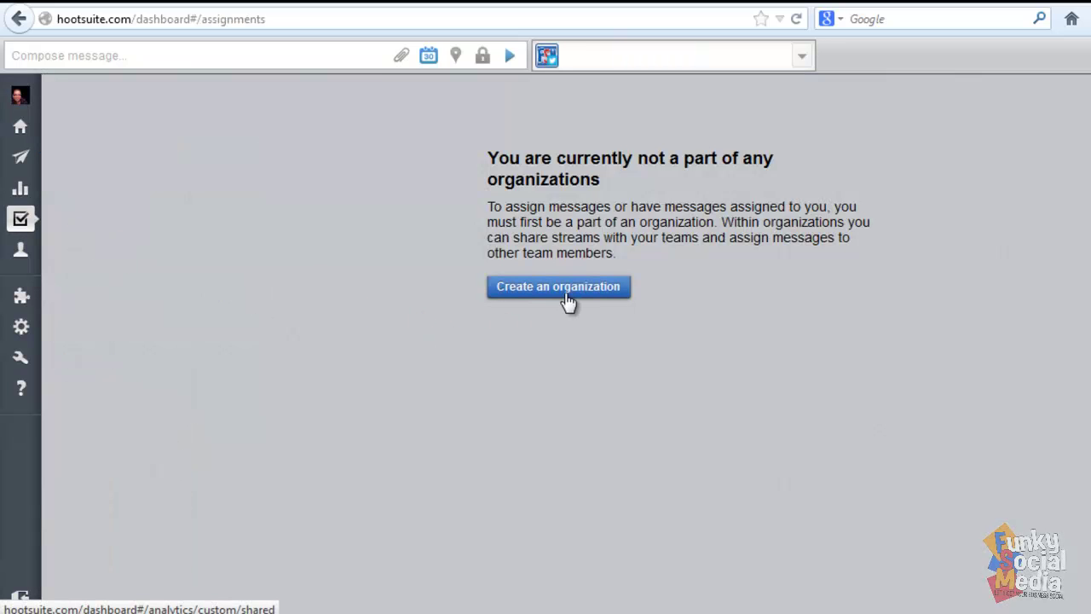
- Go back to the custom analytics reports, open the HootSuite University site and look over its training and certification offer
left_click(19, 19)
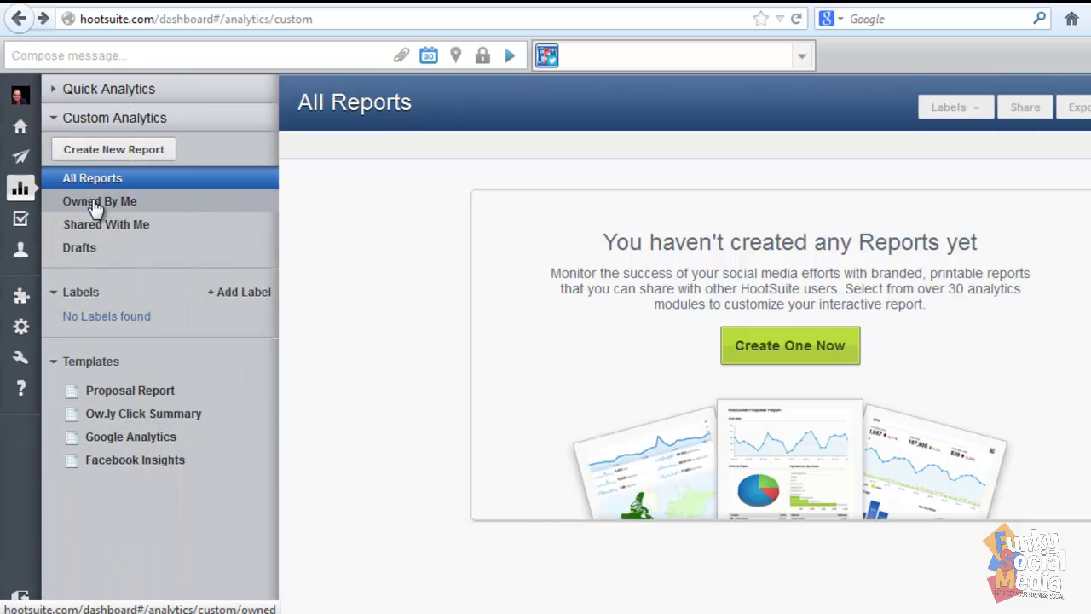
mouse_move(46, 162)
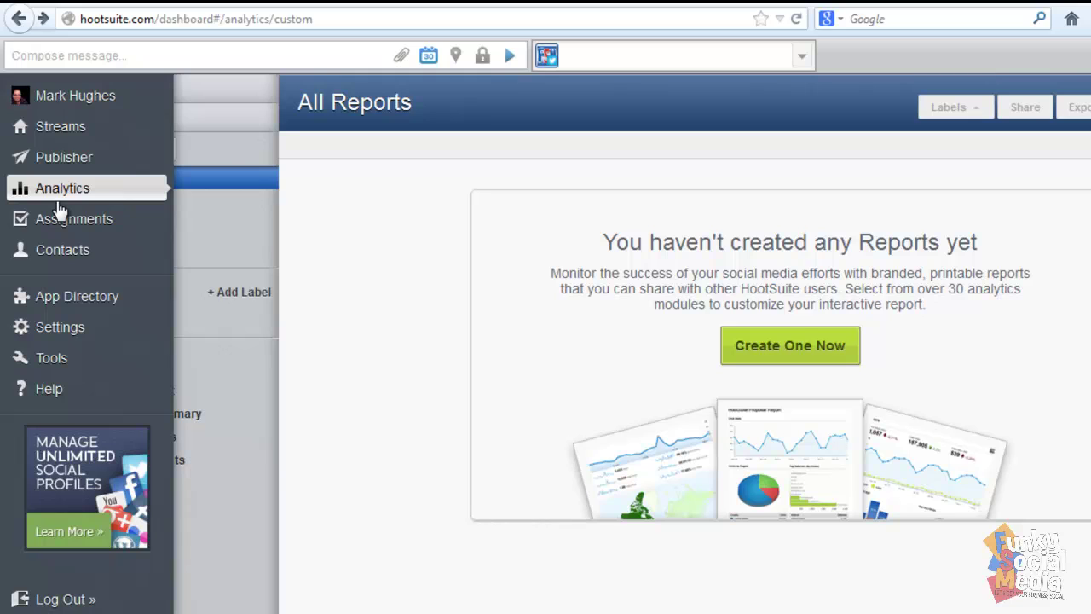
mouse_move(66, 330)
mouse_move(64, 361)
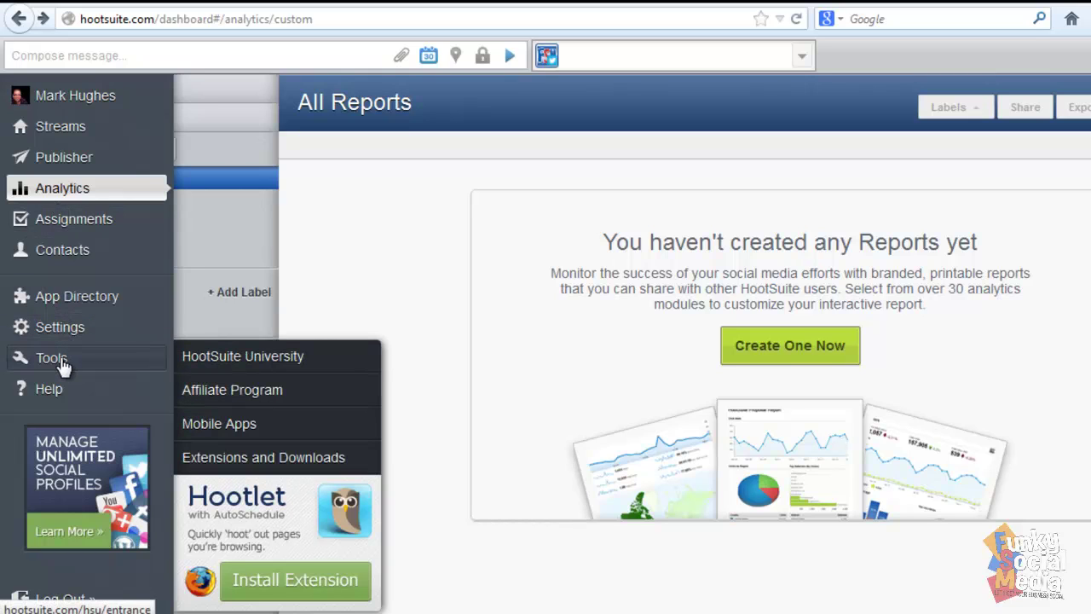
left_click(252, 358)
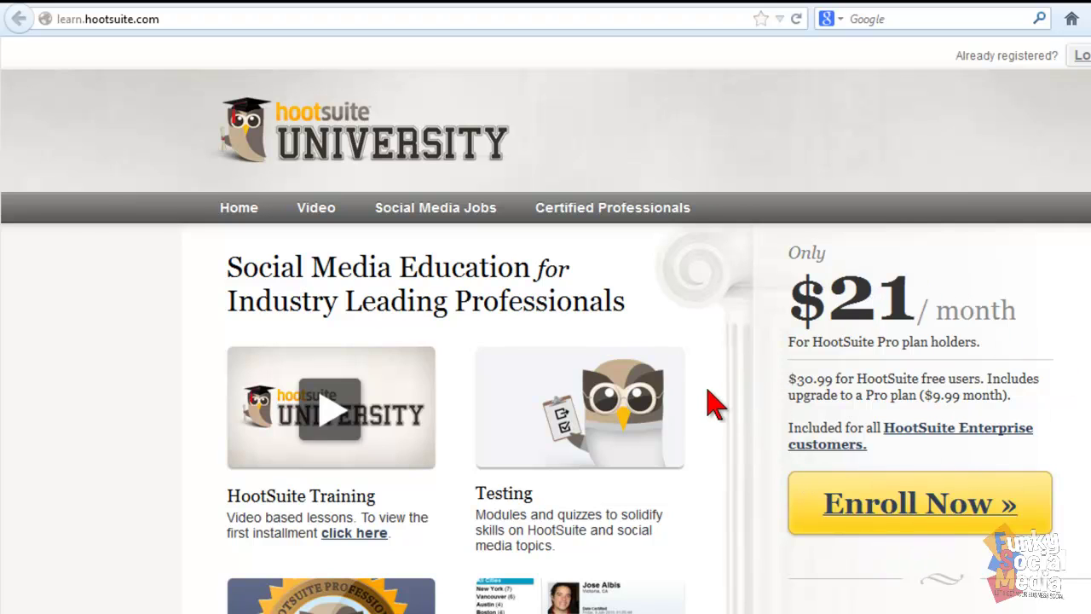
scroll(712, 411, "down", 5)
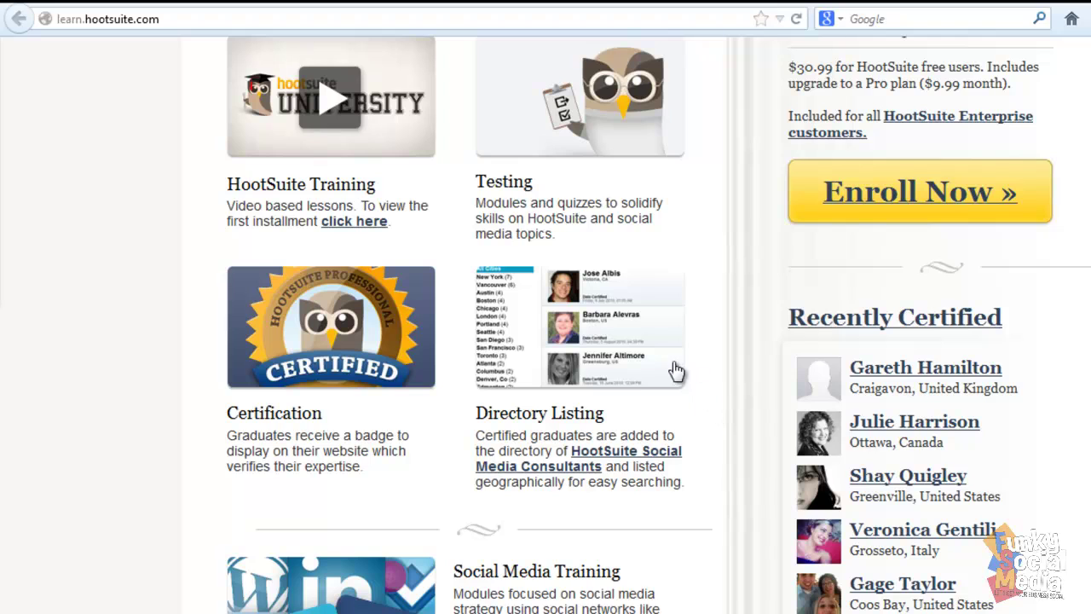
scroll(655, 385, "up", 5)
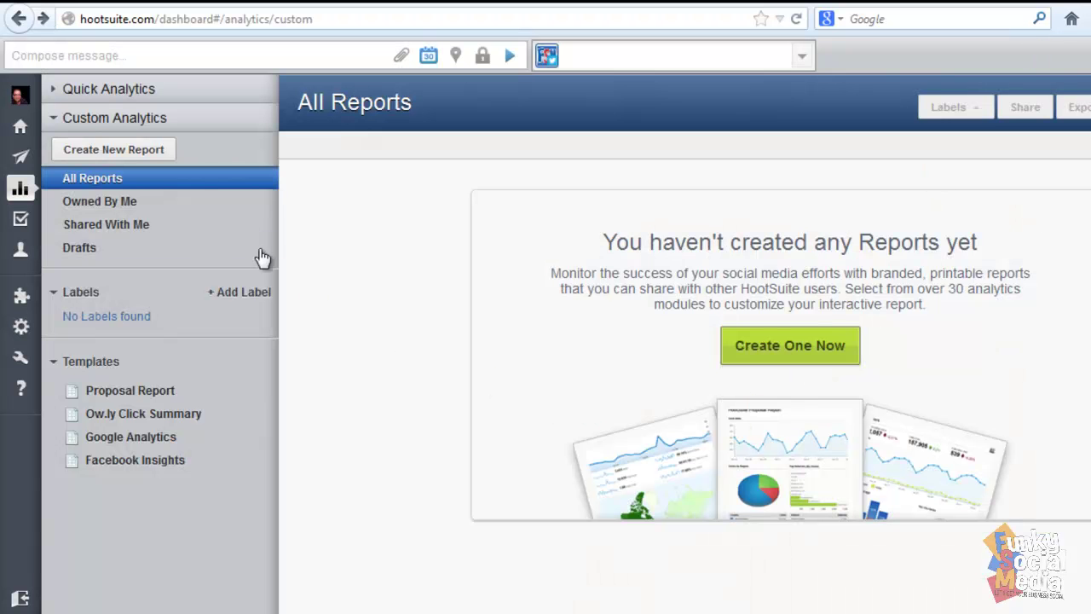
- View the HootSuite member profile, start its introductory tour and dismiss the first profile tip
mouse_move(17, 100)
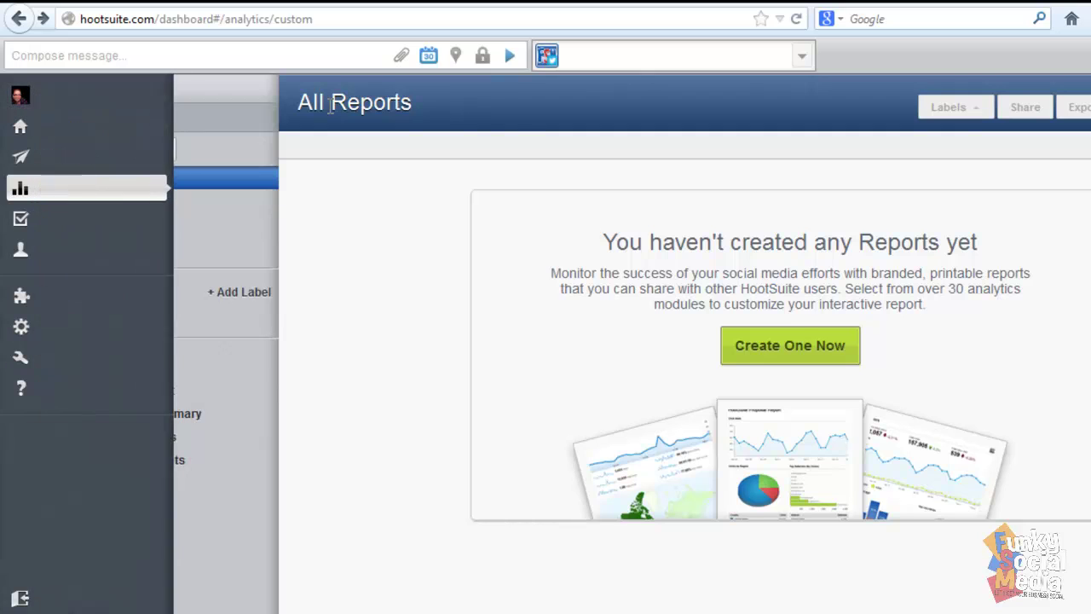
left_click(19, 98)
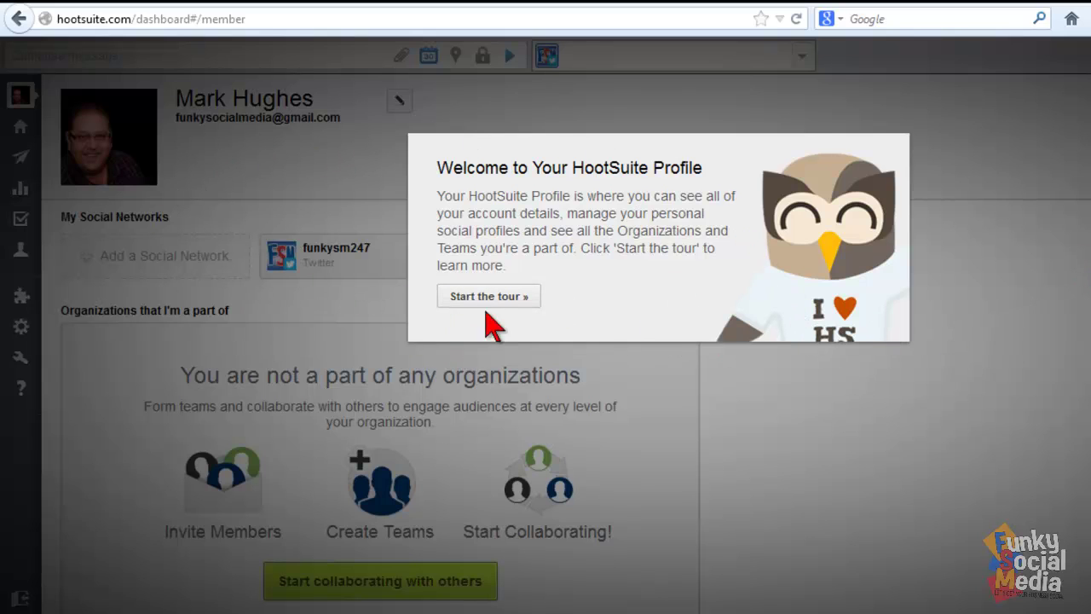
left_click(445, 300)
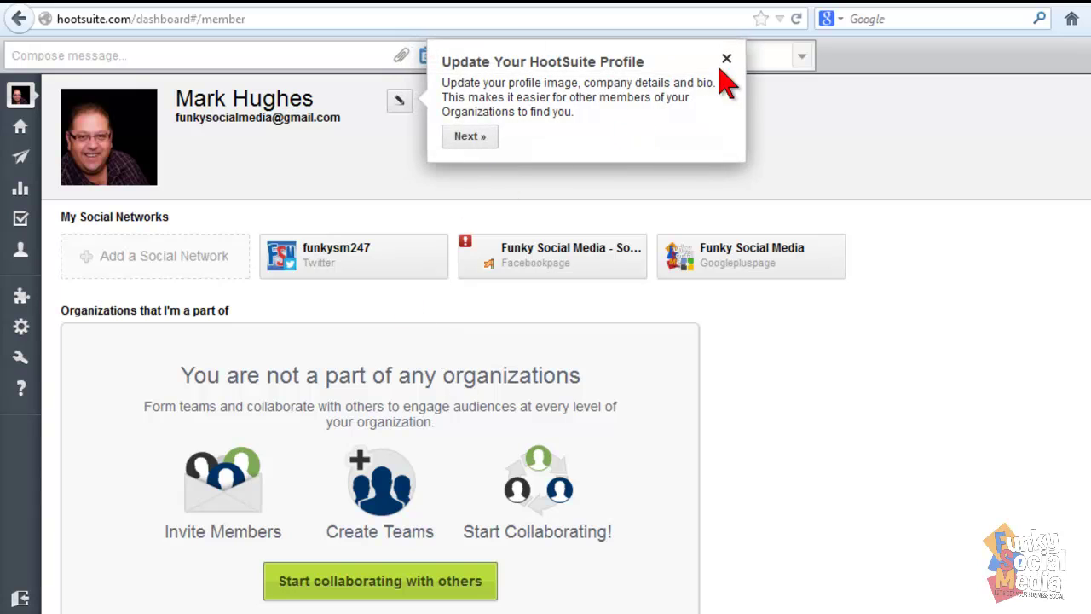
left_click(725, 55)
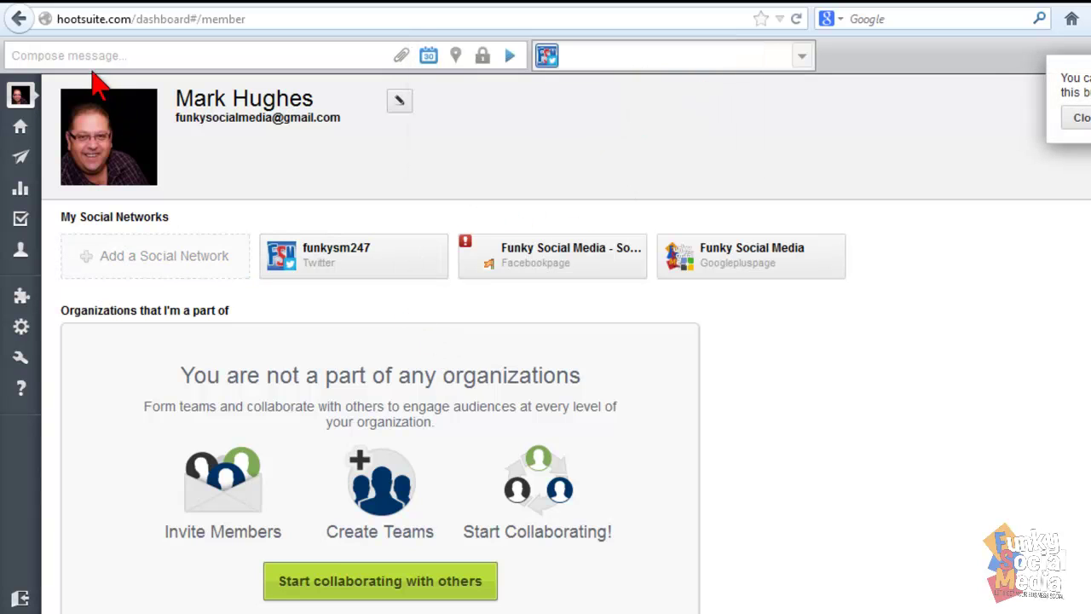
- Open the Learn the Basics video from the Getting Started streams page, browse its playlist to the end and close the video window
left_click(20, 130)
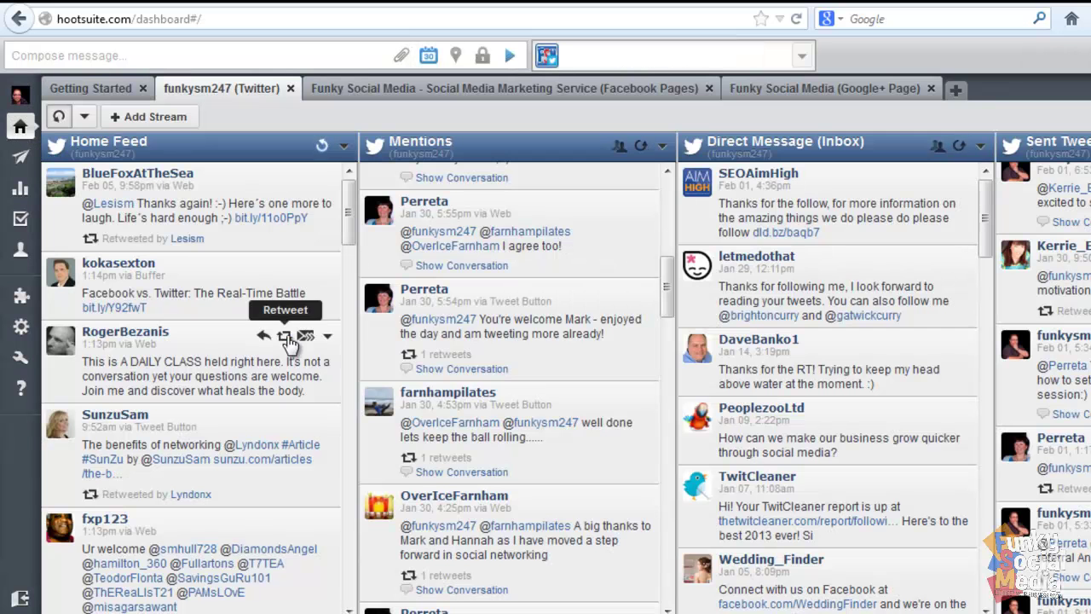
left_click(85, 90)
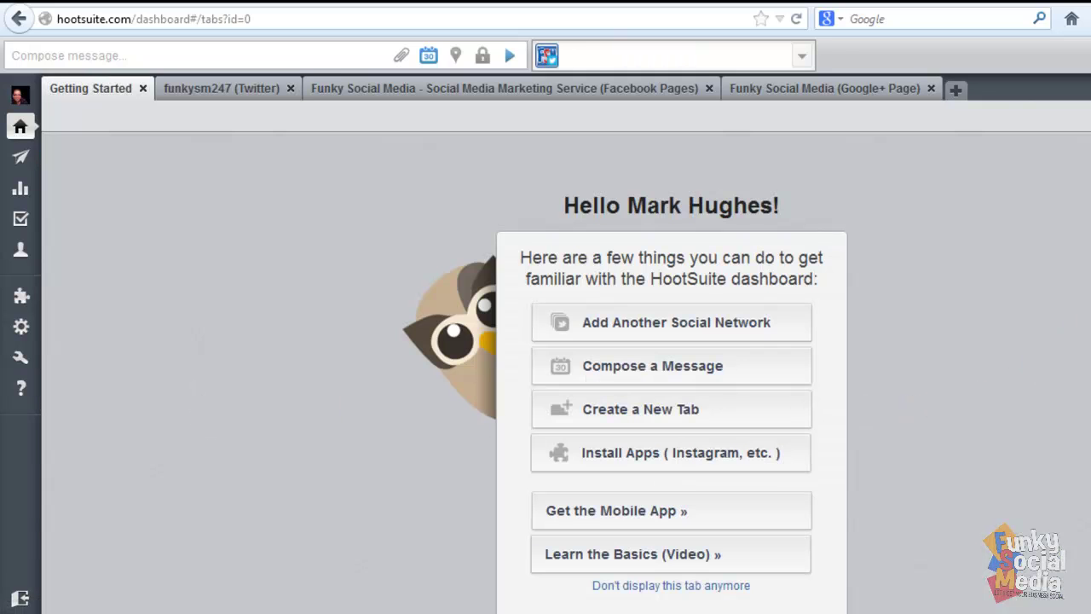
scroll(626, 399, "down", 1)
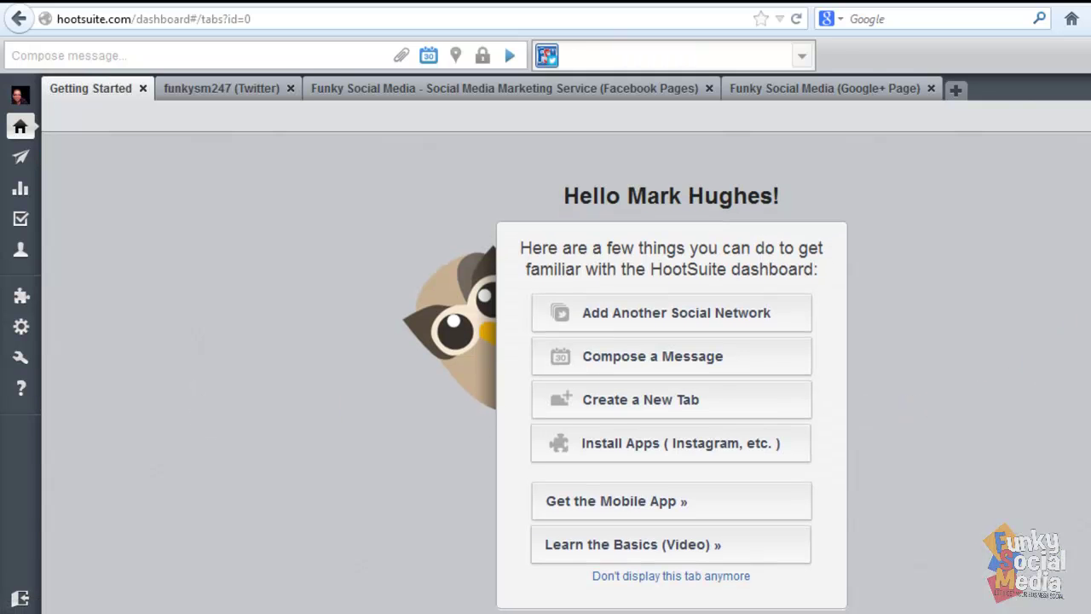
left_click(655, 550)
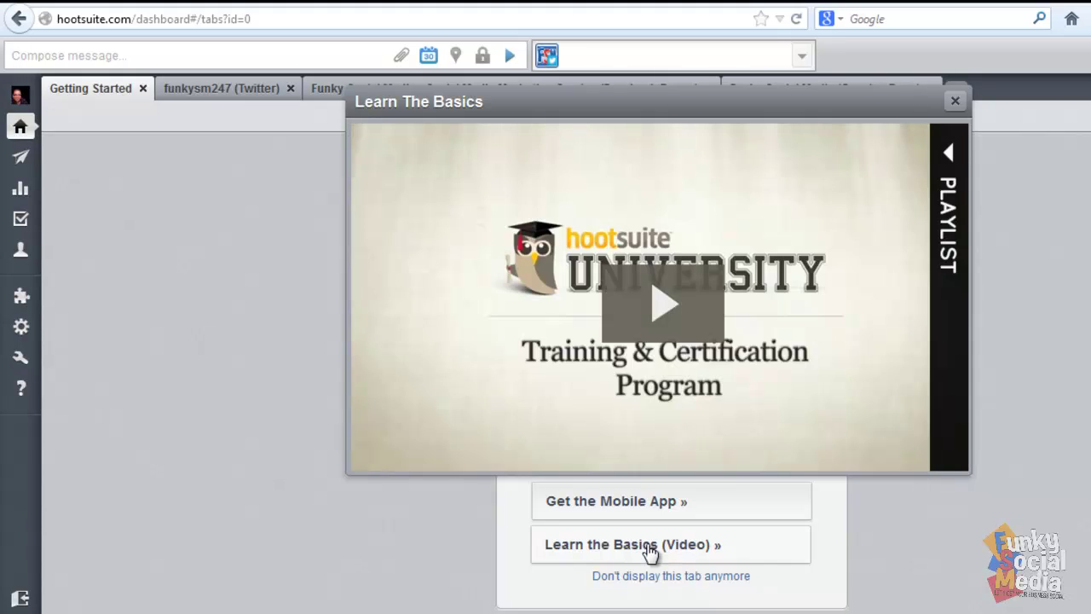
left_click(944, 183)
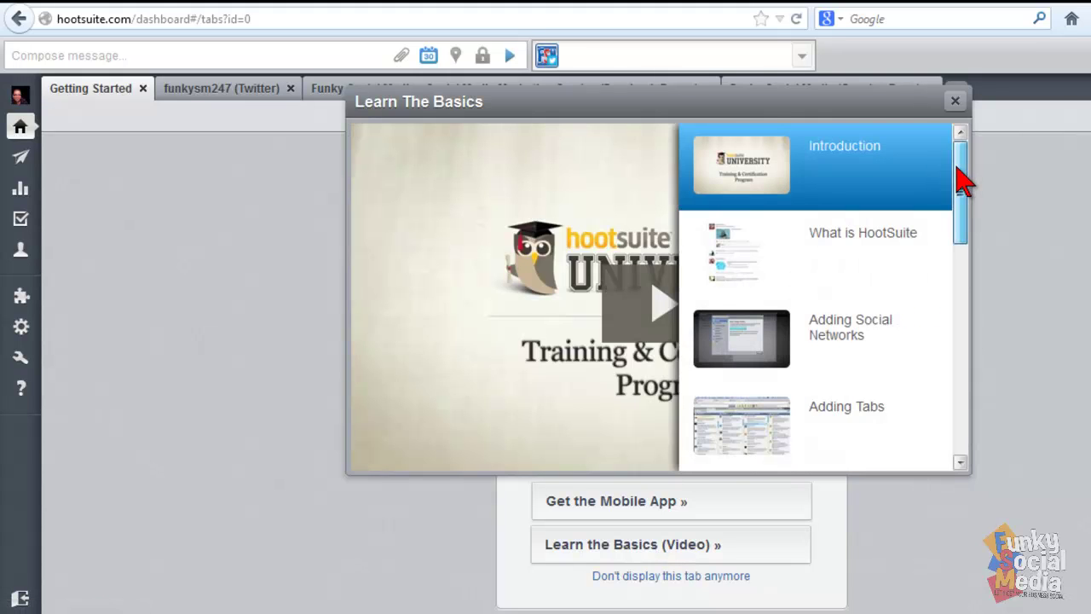
left_click_drag(956, 168, 956, 283)
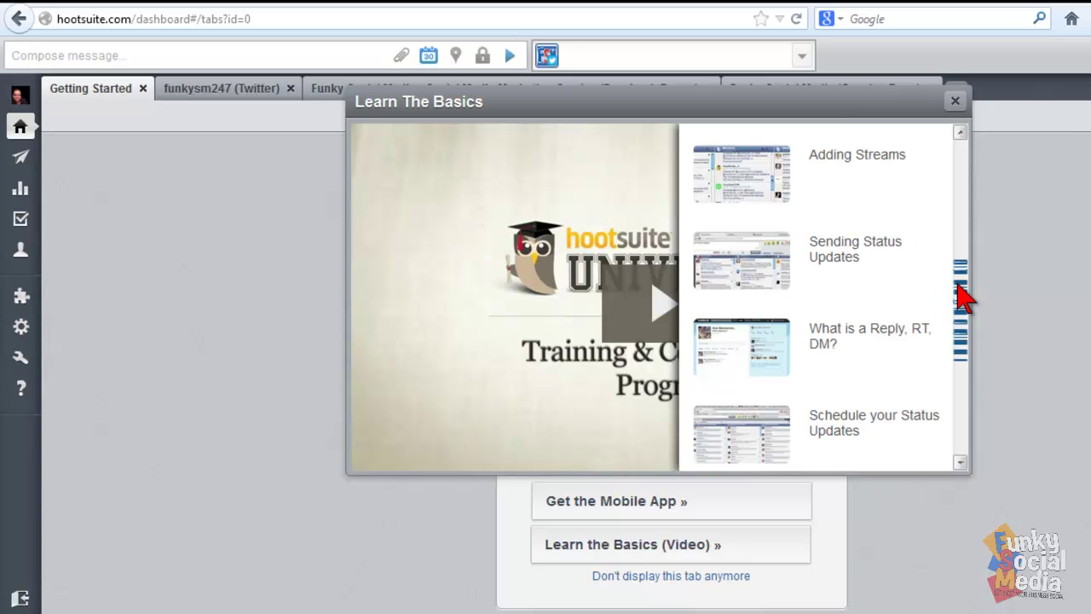
left_click_drag(956, 283, 958, 318)
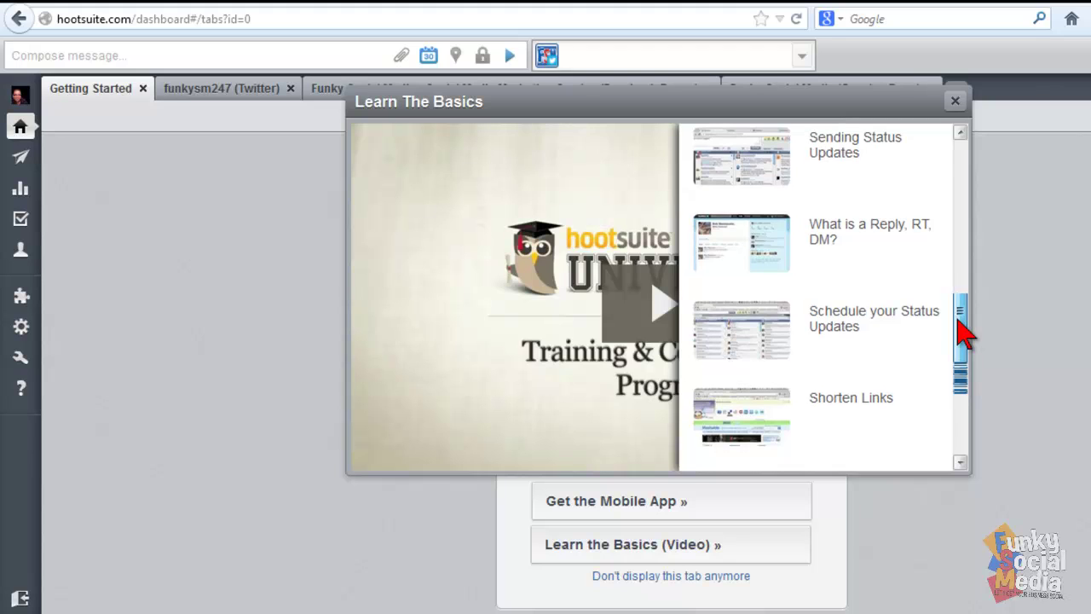
scroll(961, 336, "down", 1)
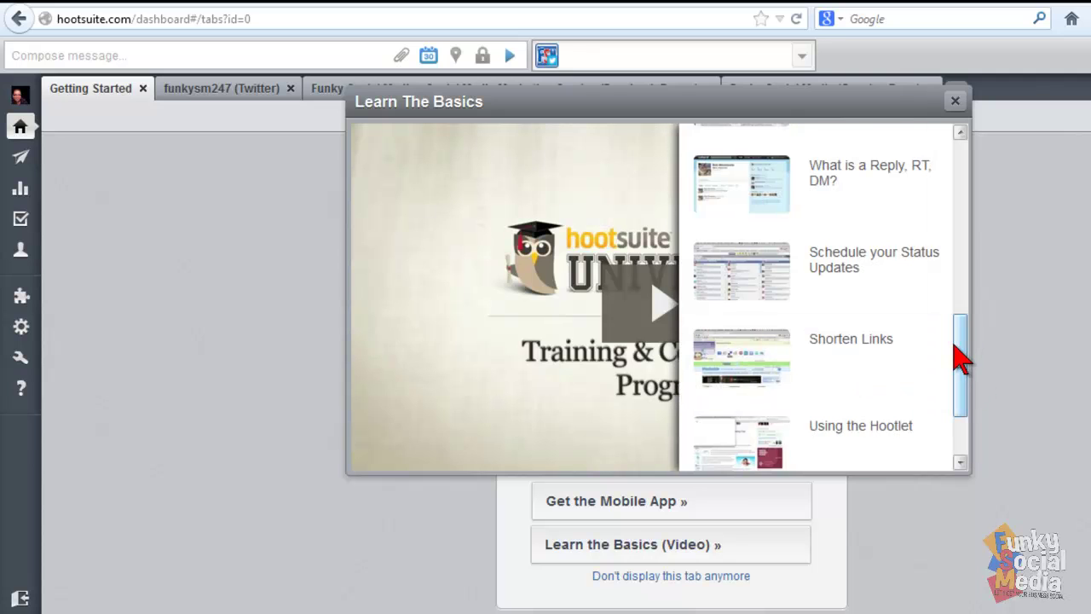
scroll(963, 358, "down", 2)
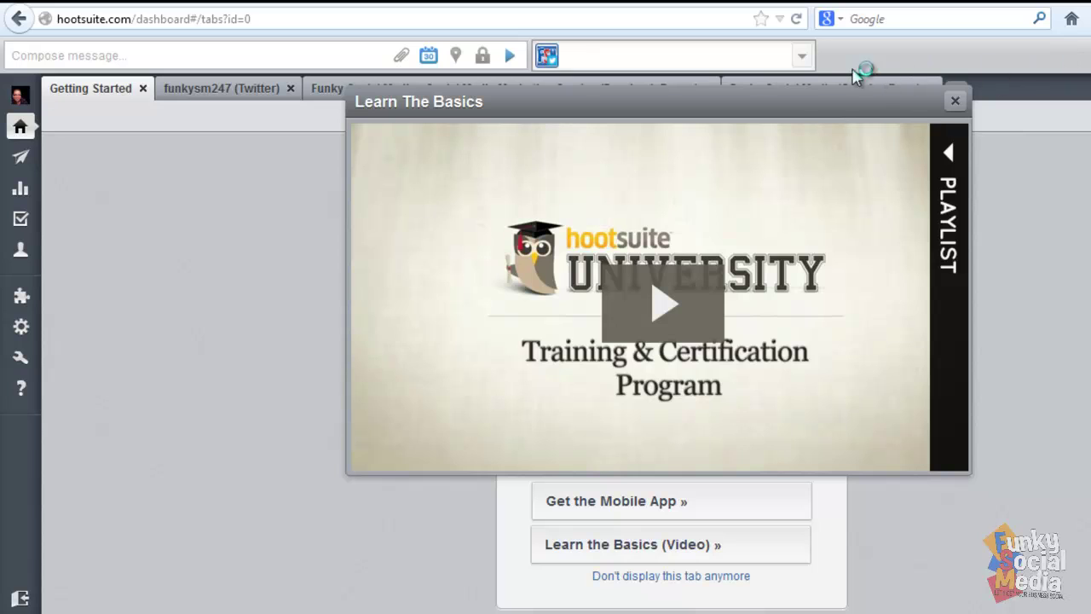
mouse_move(914, 313)
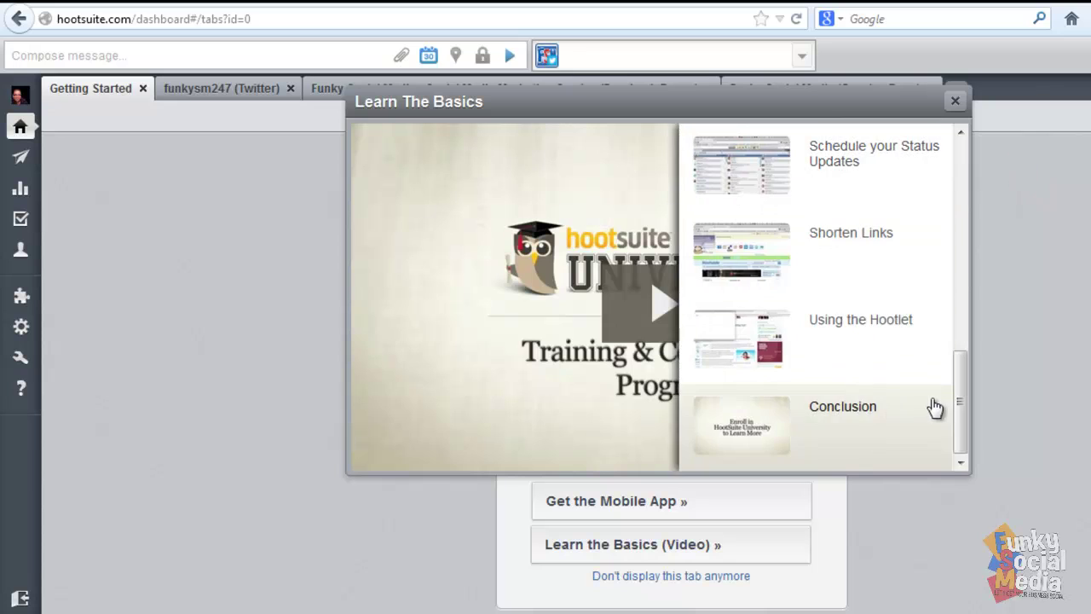
left_click(957, 407)
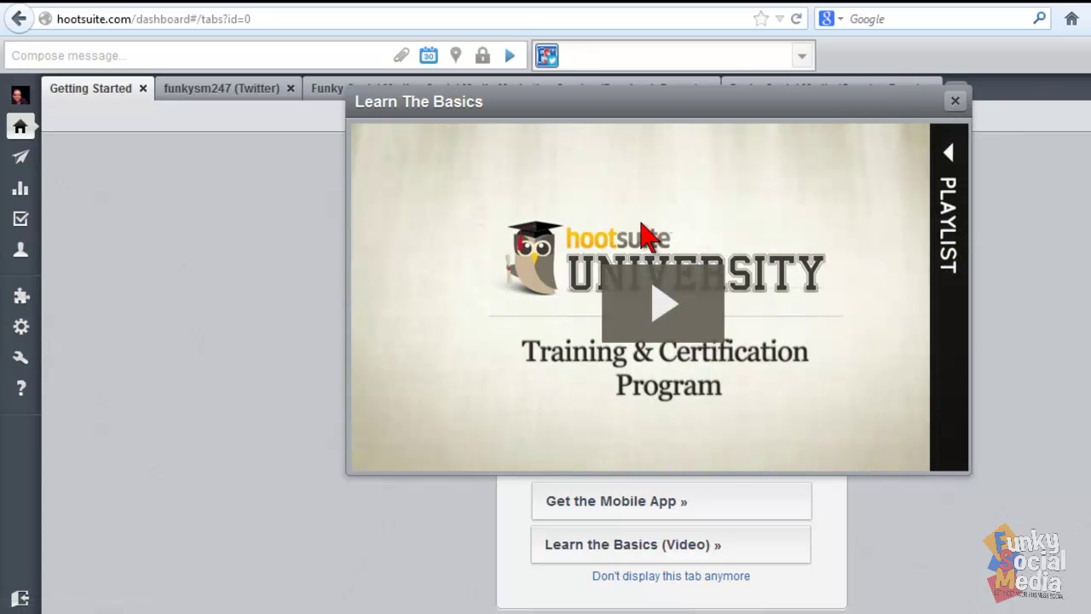
left_click(954, 102)
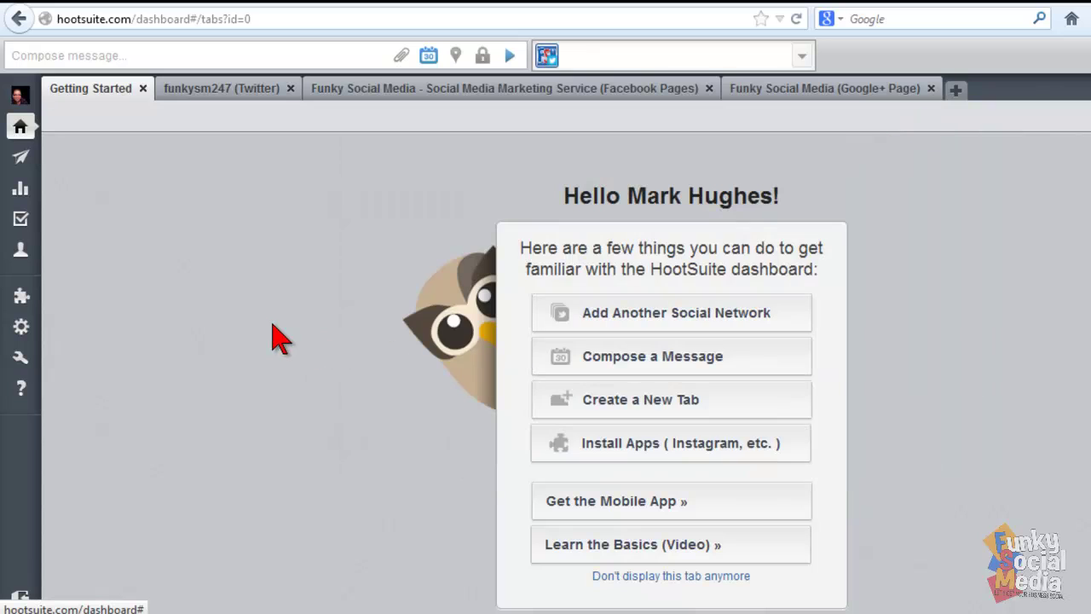
mouse_move(22, 372)
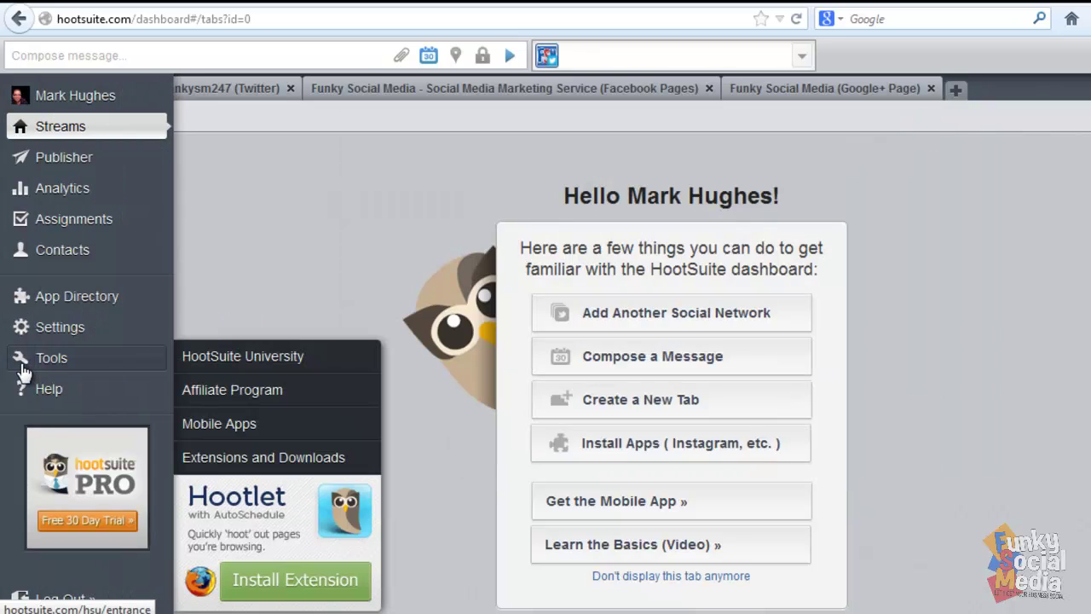
mouse_move(51, 339)
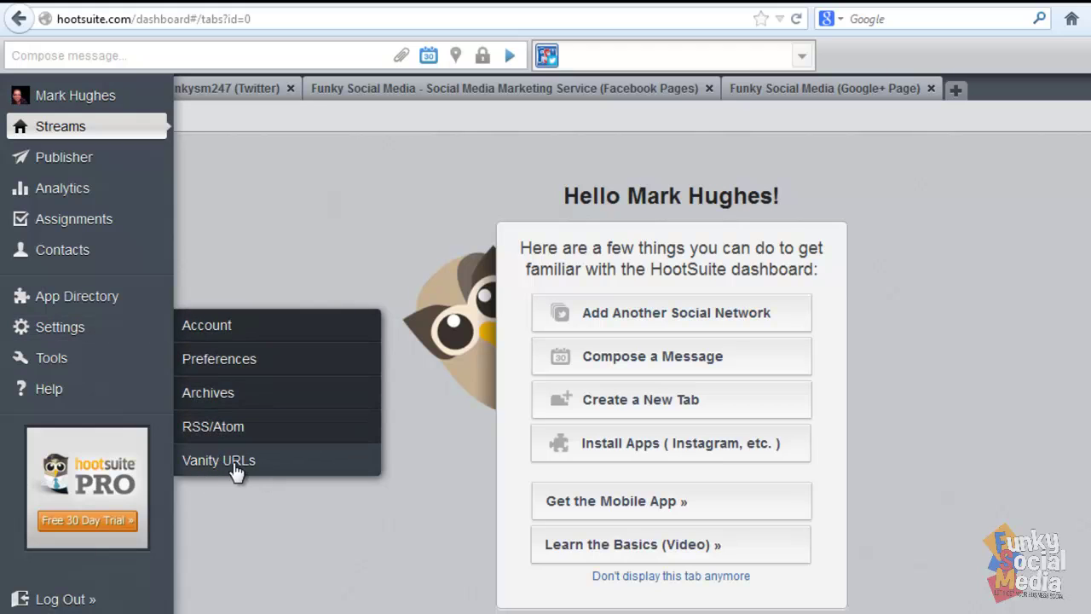
mouse_move(77, 375)
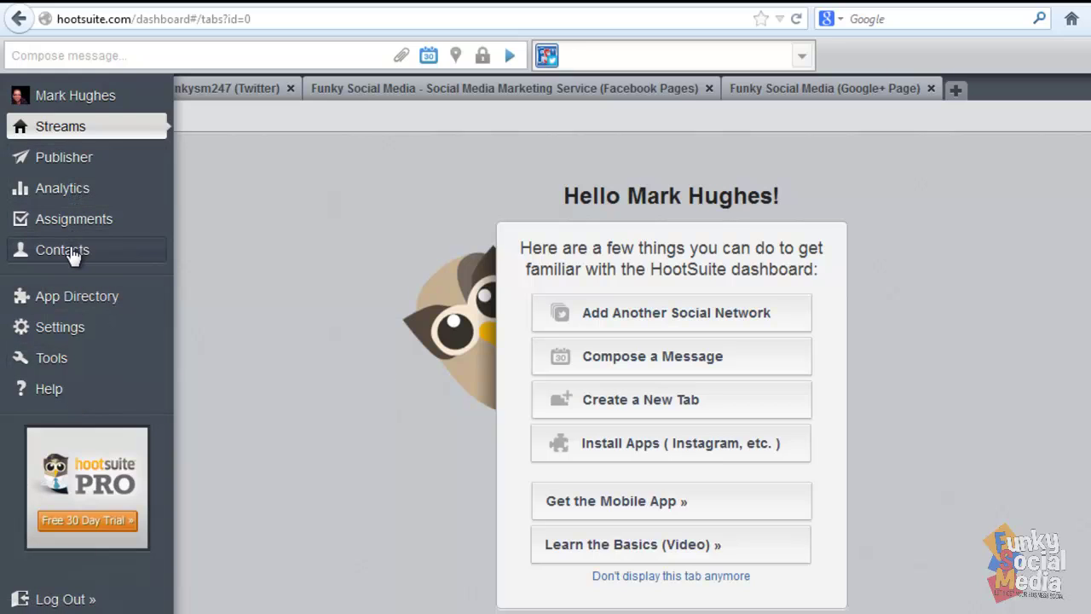
- View the Twitter, Facebook Pages and Google+ Page streams in turn and return to the Getting Started page
left_click(199, 90)
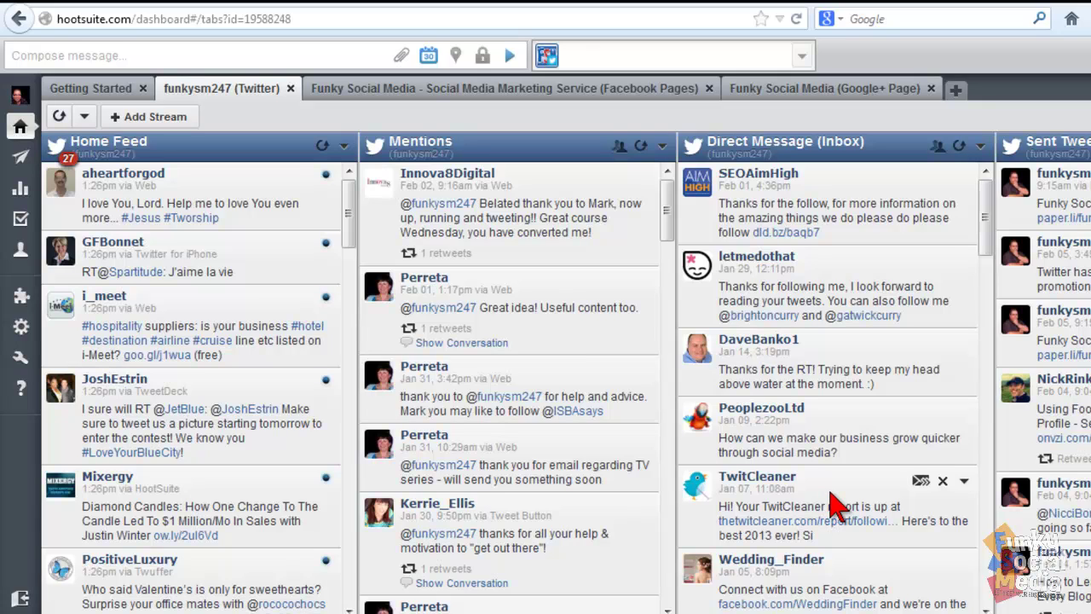
left_click(511, 88)
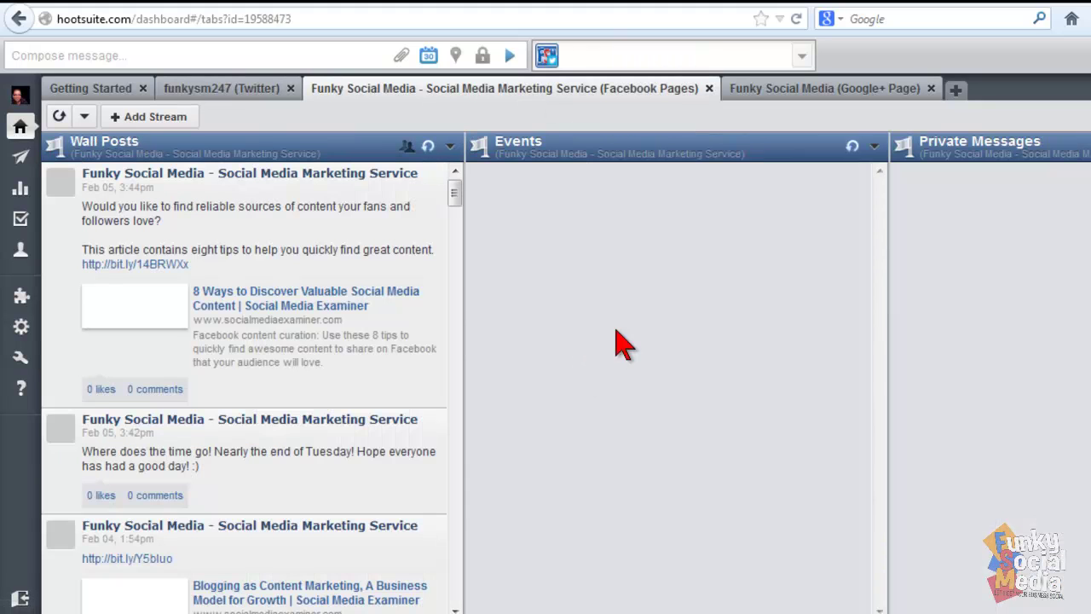
left_click(793, 90)
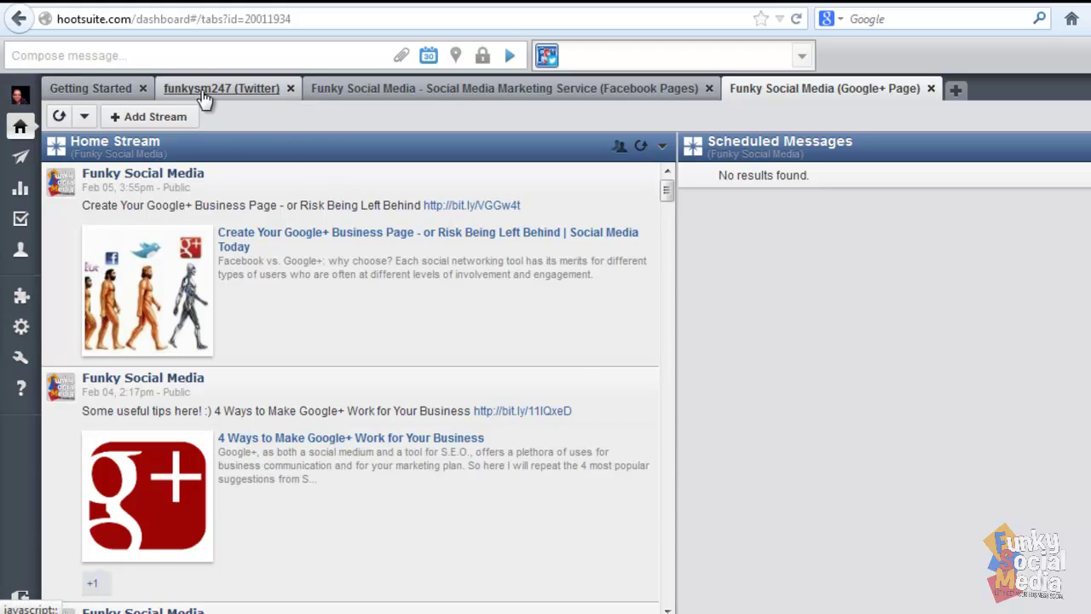
left_click(90, 90)
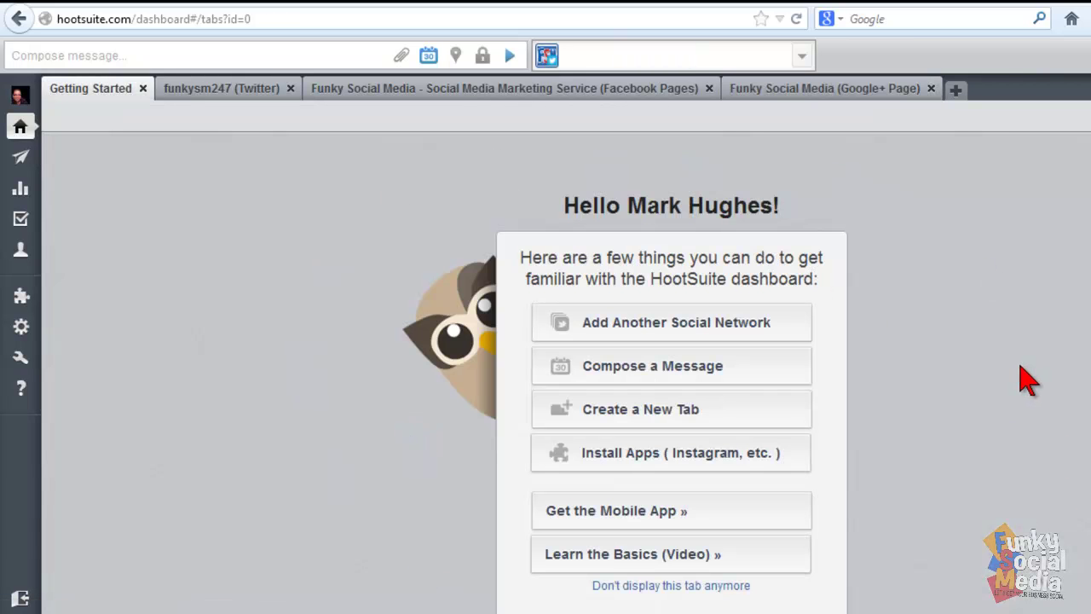
- Switch to the HootSuite University page, search Google for "sprout social" and open the sponsored sproutsocial.com result
mouse_move(20, 358)
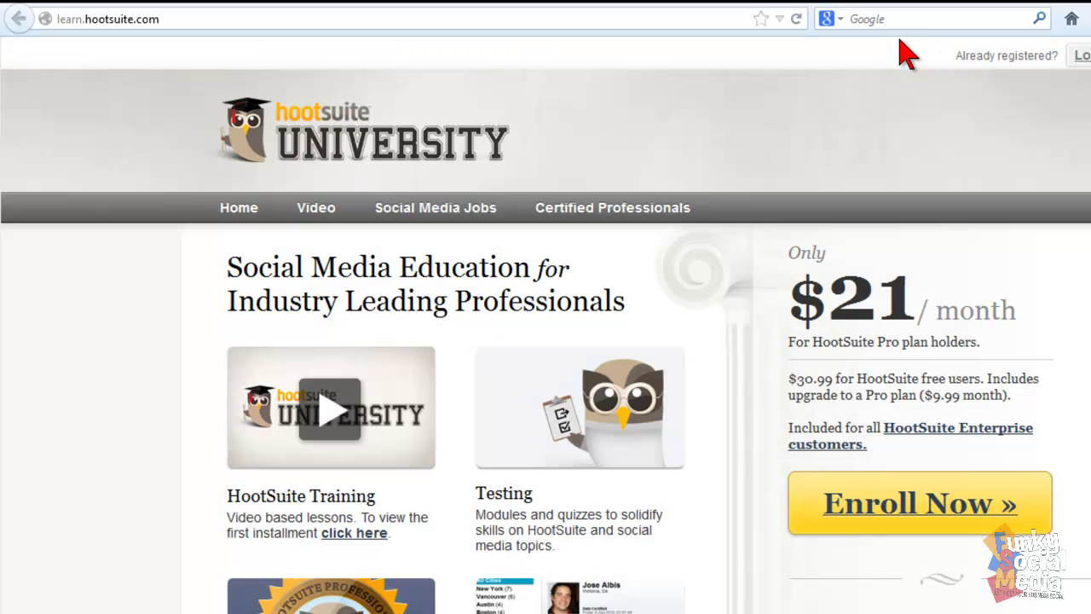
left_click(881, 19)
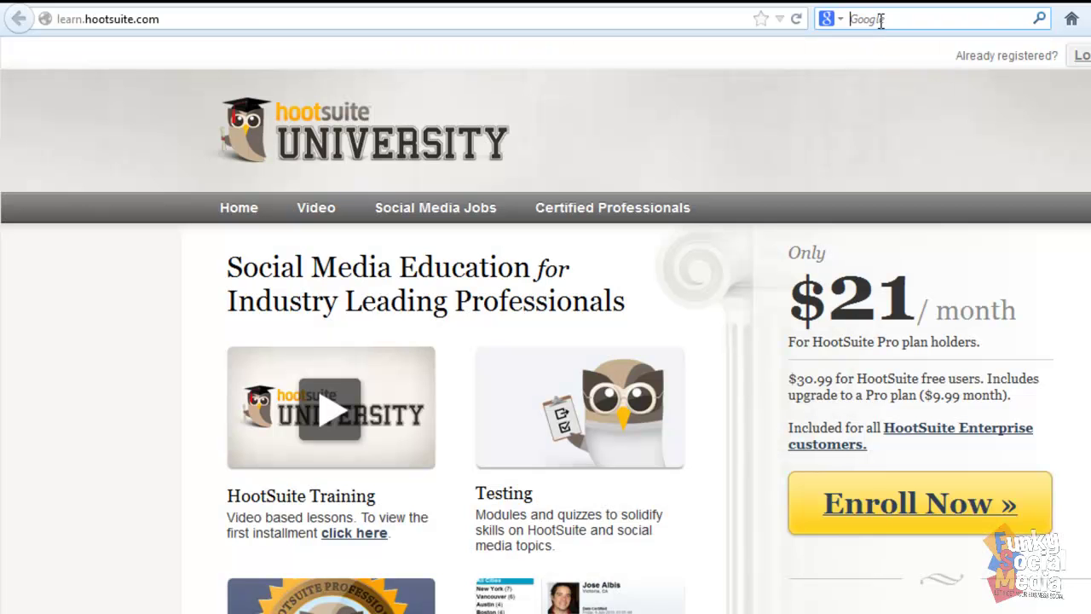
type("sprout s")
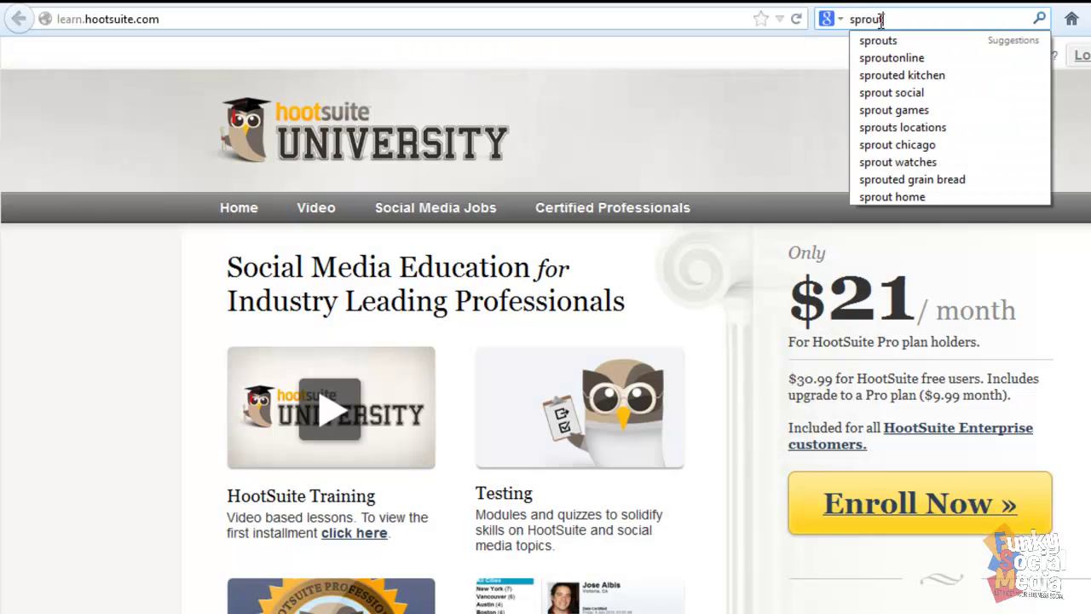
type("ocial")
key("Return")
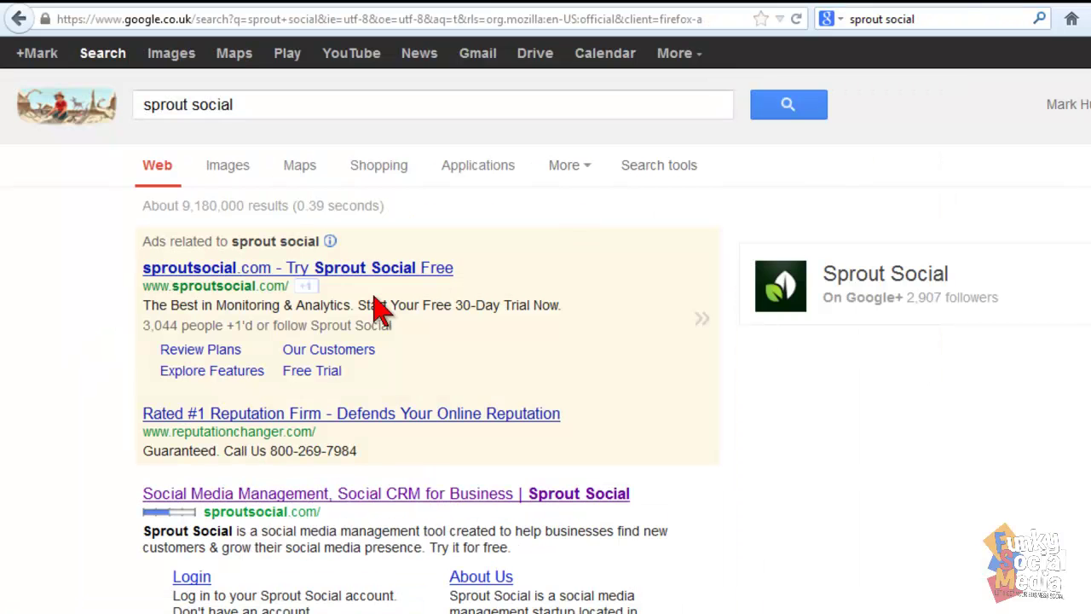
left_click(252, 271)
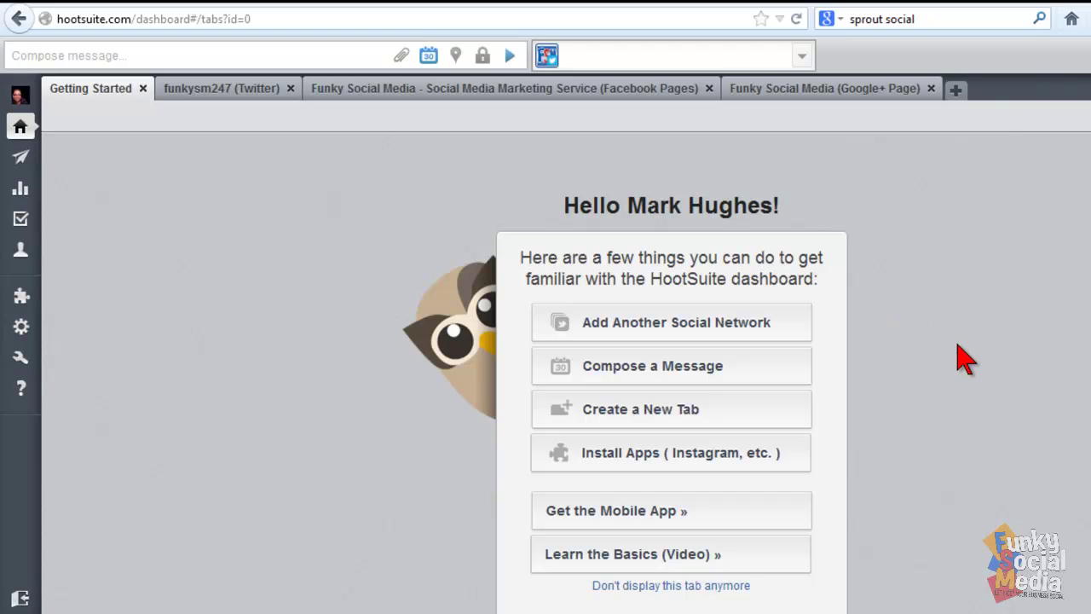
left_click(307, 264)
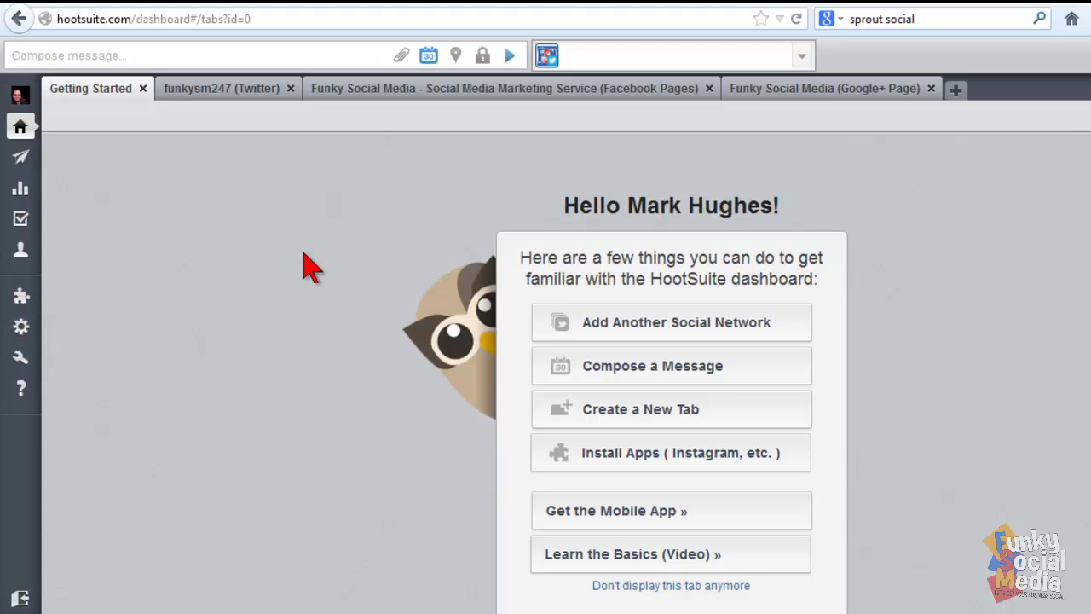